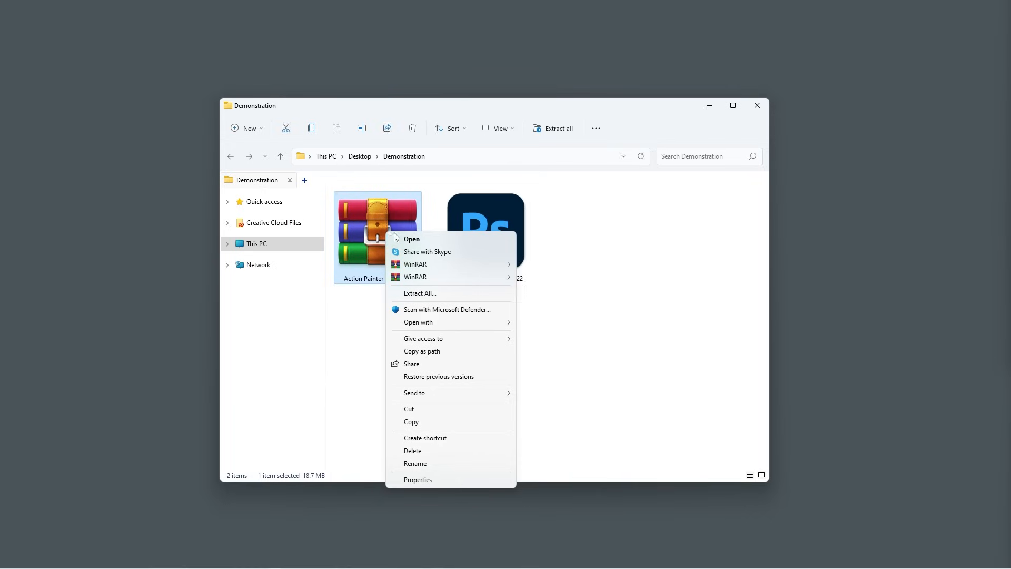
- Extract Action Painter Plugin.zip into its own folder and locate Installer.jsx inside it
{"action": "mouse_move", "coordinate": [428, 278]}
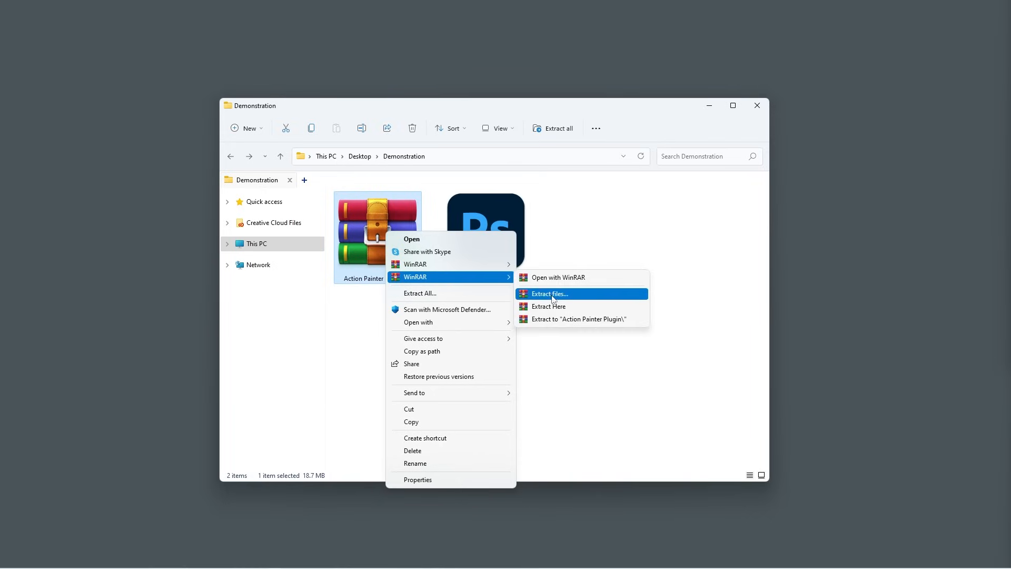
{"action": "left_click", "coordinate": [558, 320]}
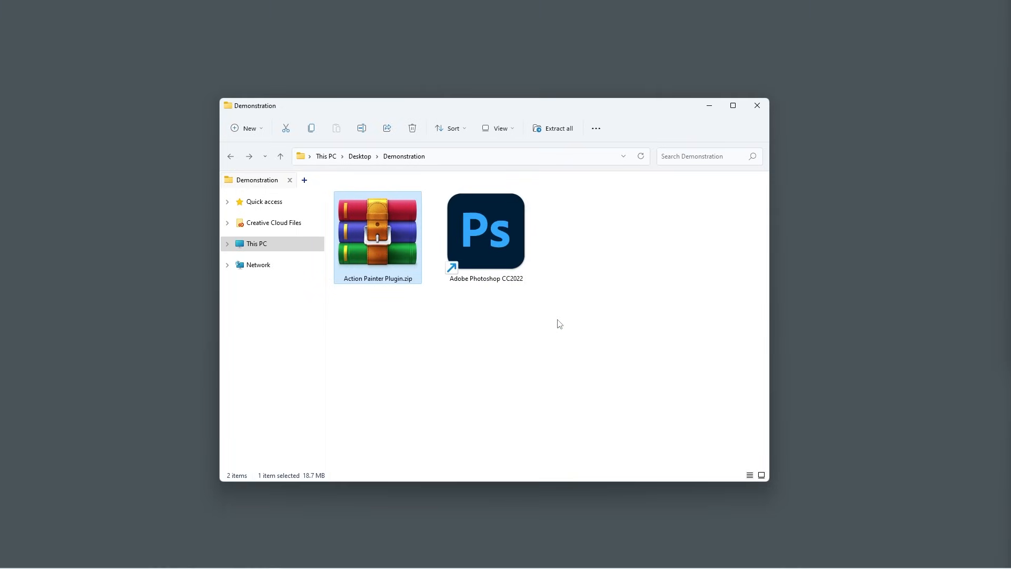
{"action": "left_click", "coordinate": [605, 253]}
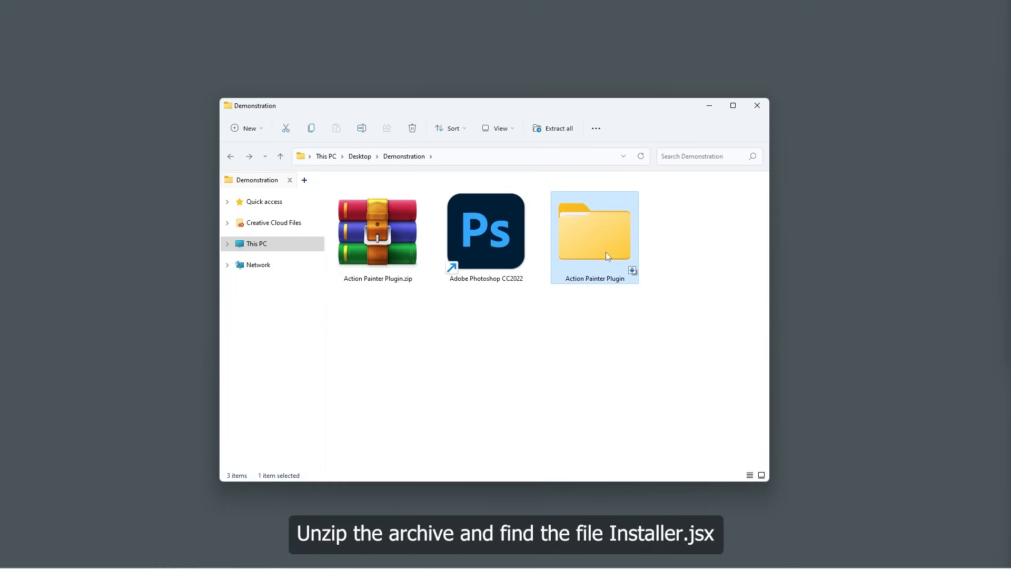
{"action": "double_click", "coordinate": [605, 255]}
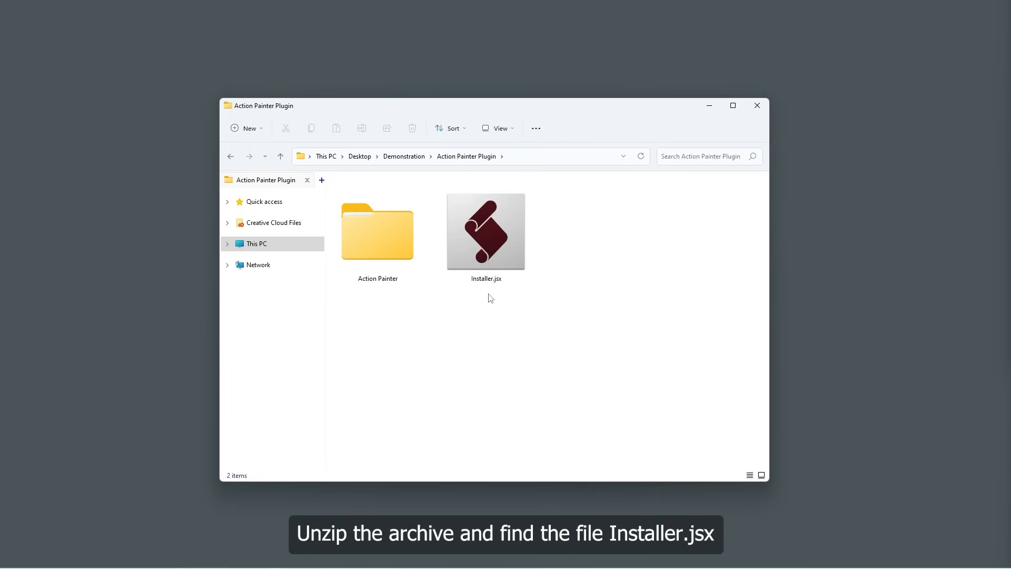
{"action": "left_click", "coordinate": [500, 256]}
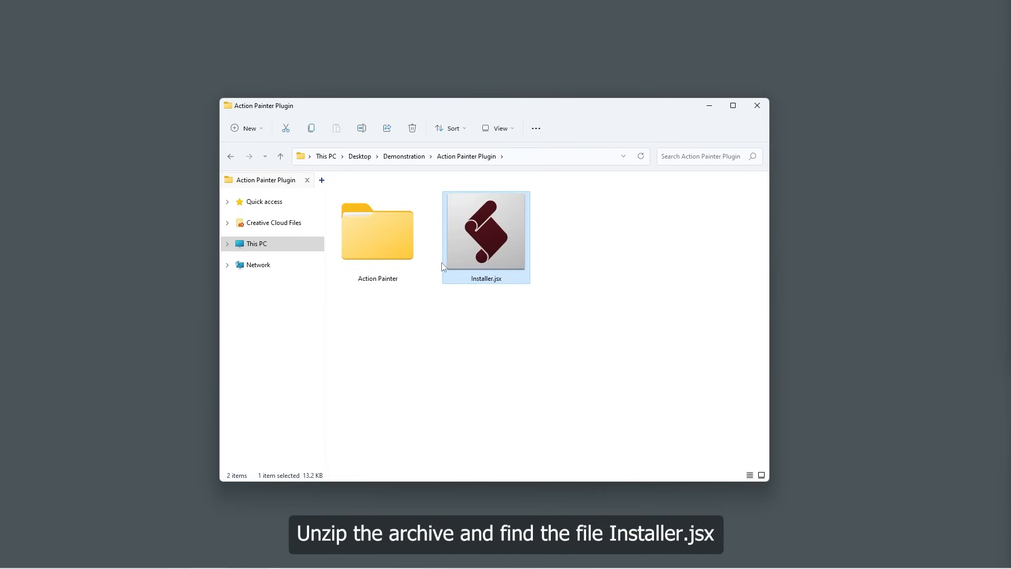
- Return to the Demonstration folder and launch Adobe Photoshop CC2022
{"action": "left_click", "coordinate": [230, 157]}
{"action": "left_click", "coordinate": [605, 257]}
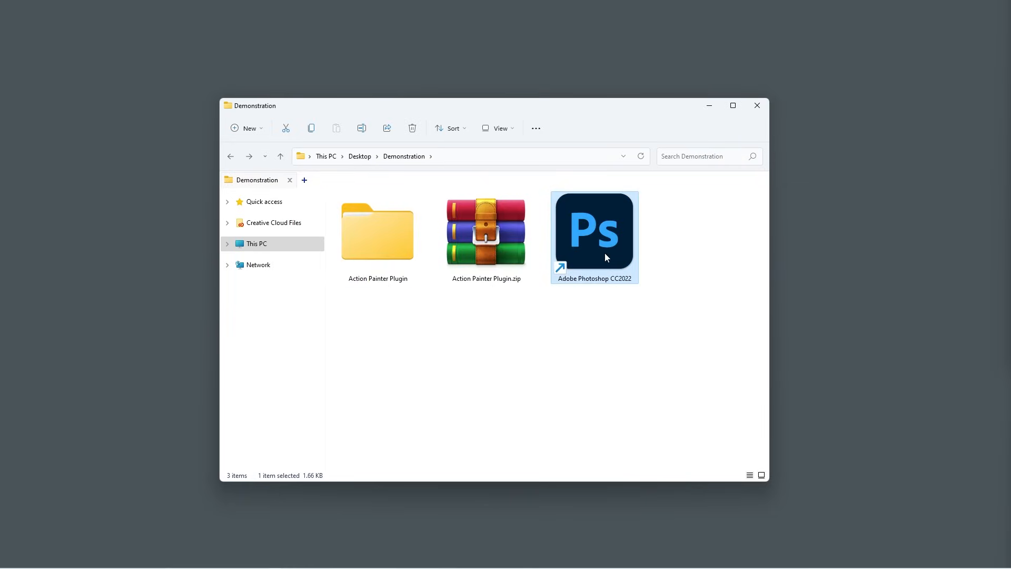
{"action": "double_click", "coordinate": [604, 240]}
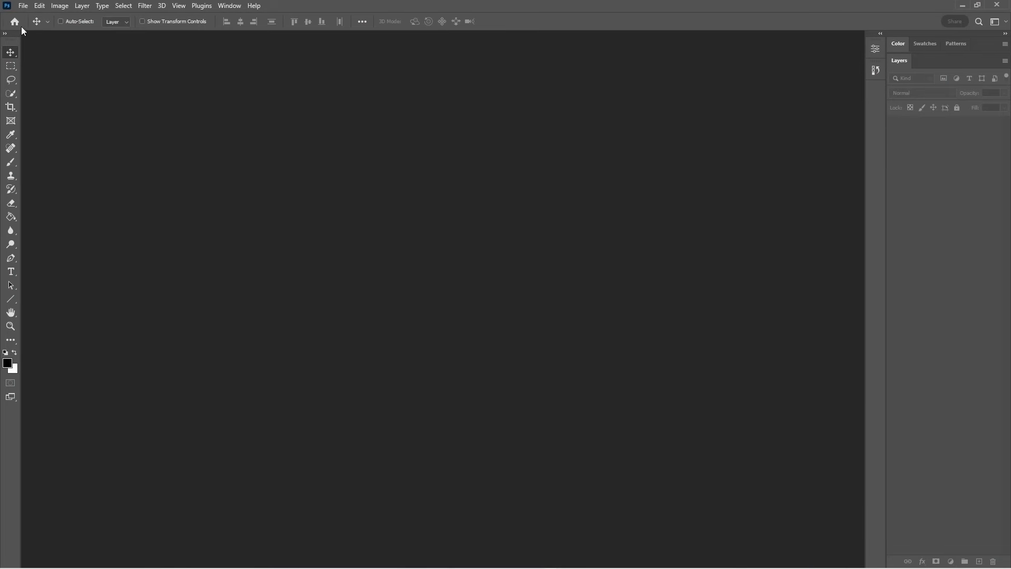
- Load and run the Installer.jsx script from the Action Painter Plugin folder to install the plugin
{"action": "left_click", "coordinate": [23, 6]}
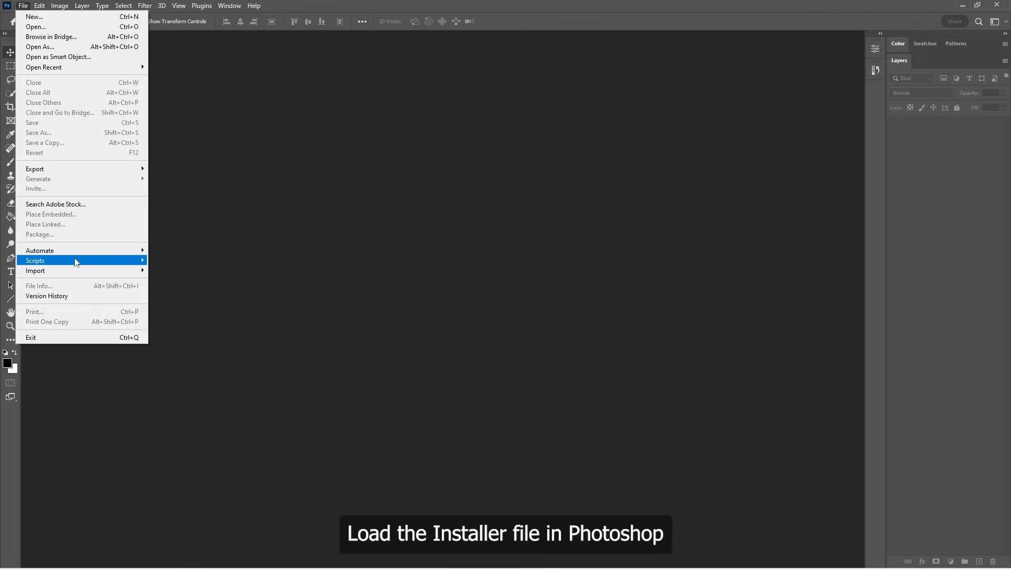
{"action": "mouse_move", "coordinate": [75, 262]}
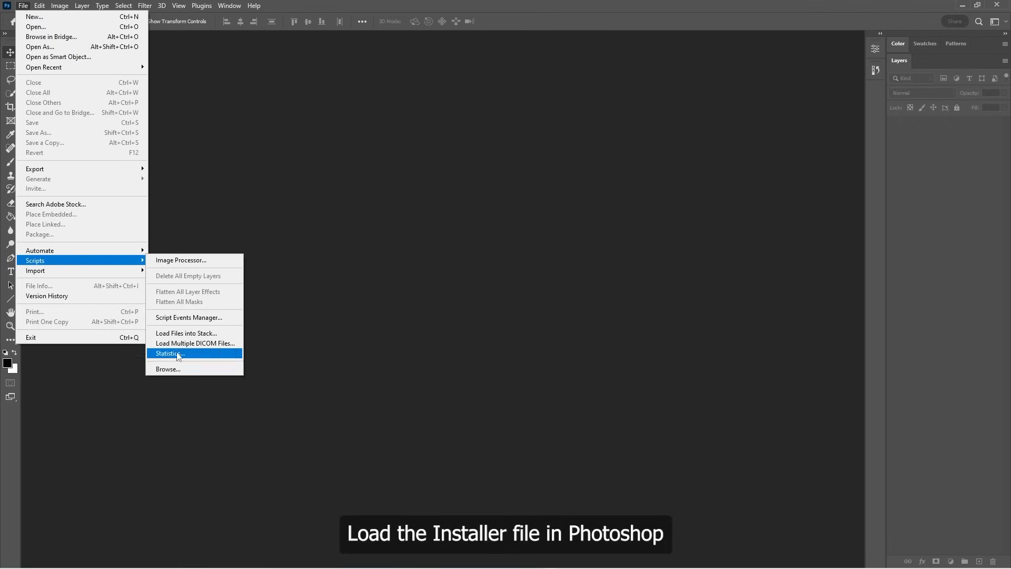
{"action": "left_click", "coordinate": [177, 371]}
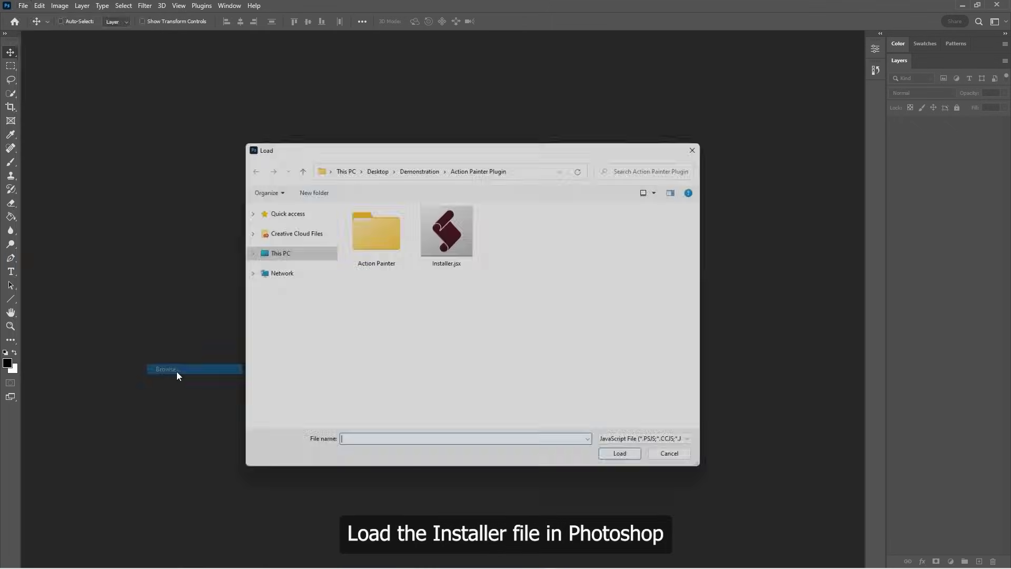
{"action": "left_click", "coordinate": [455, 244]}
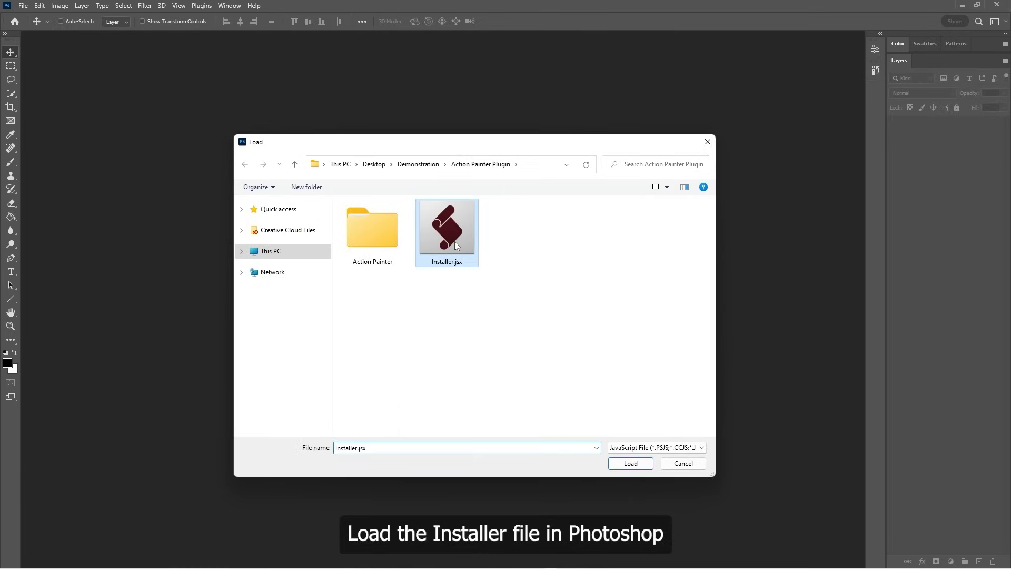
{"action": "left_click", "coordinate": [631, 463]}
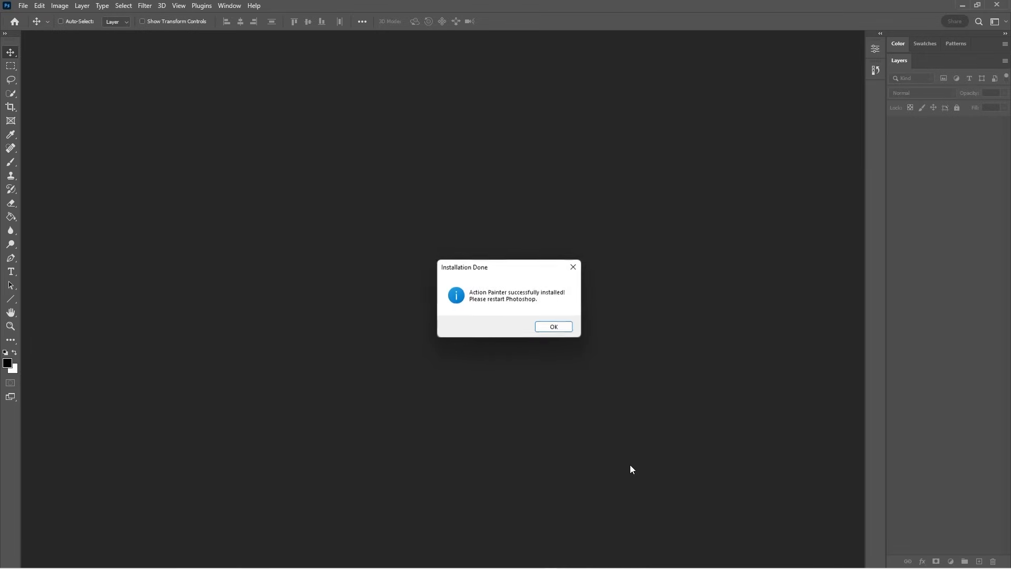
{"action": "left_click", "coordinate": [559, 334]}
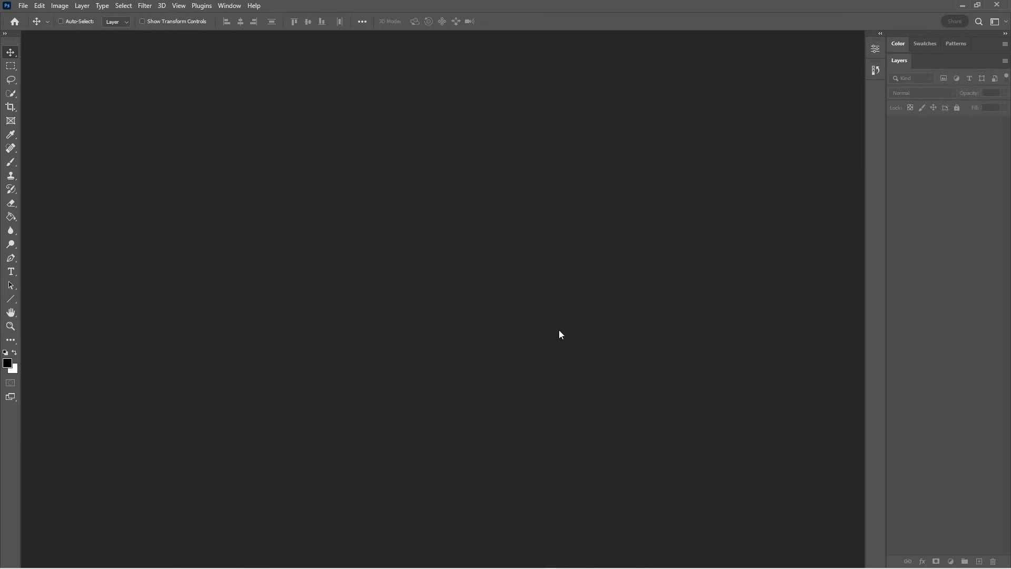
- Restart Photoshop and open the Action Painter legacy extension
{"action": "left_click", "coordinate": [996, 4]}
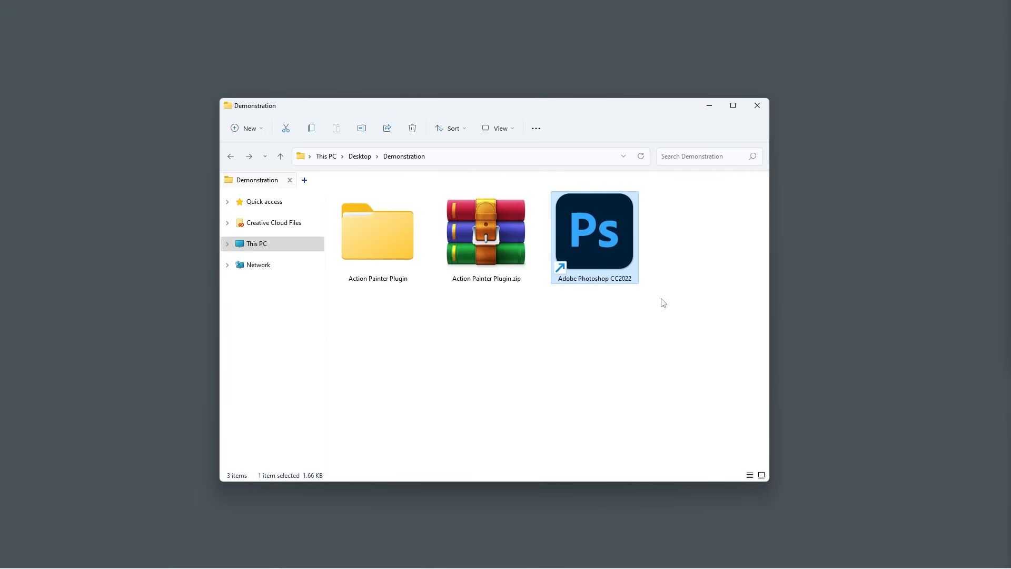
{"action": "double_click", "coordinate": [586, 230]}
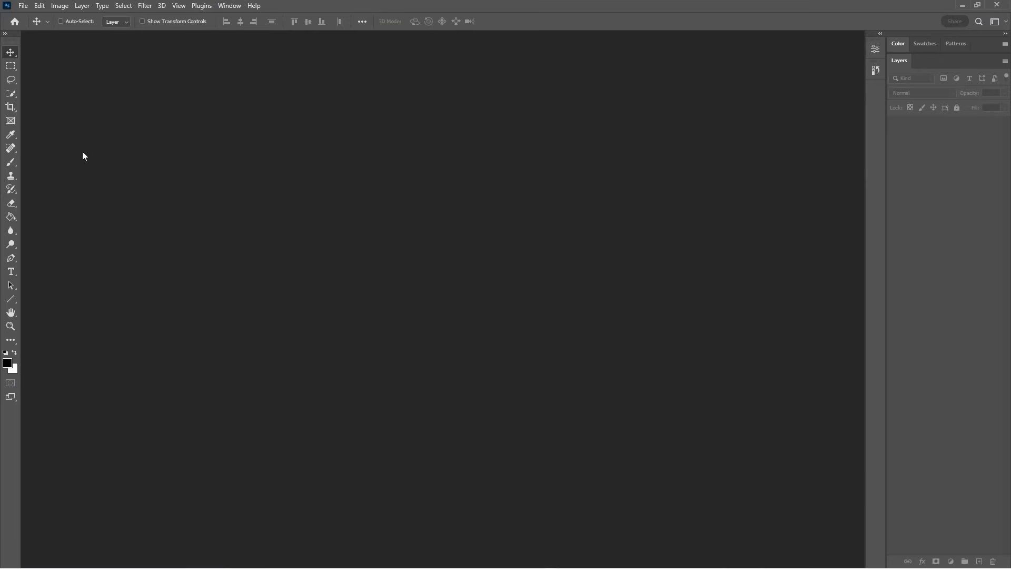
{"action": "left_click", "coordinate": [230, 6]}
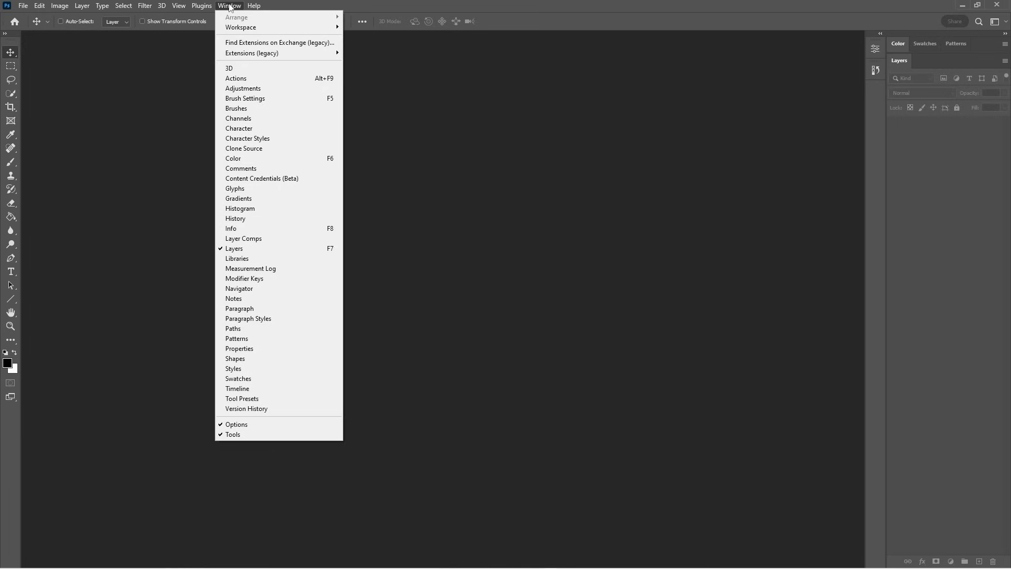
{"action": "mouse_move", "coordinate": [229, 56]}
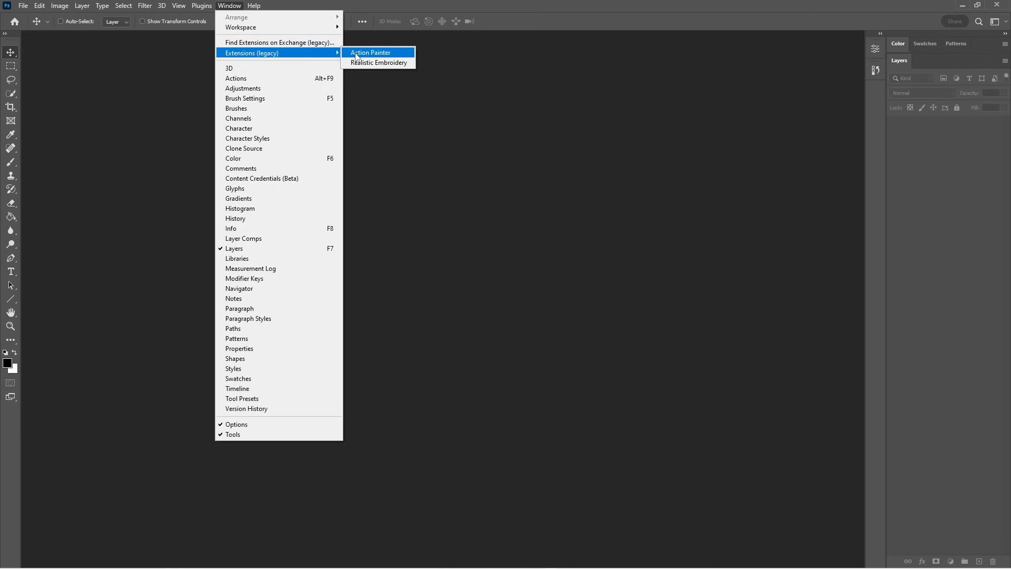
{"action": "left_click", "coordinate": [385, 56]}
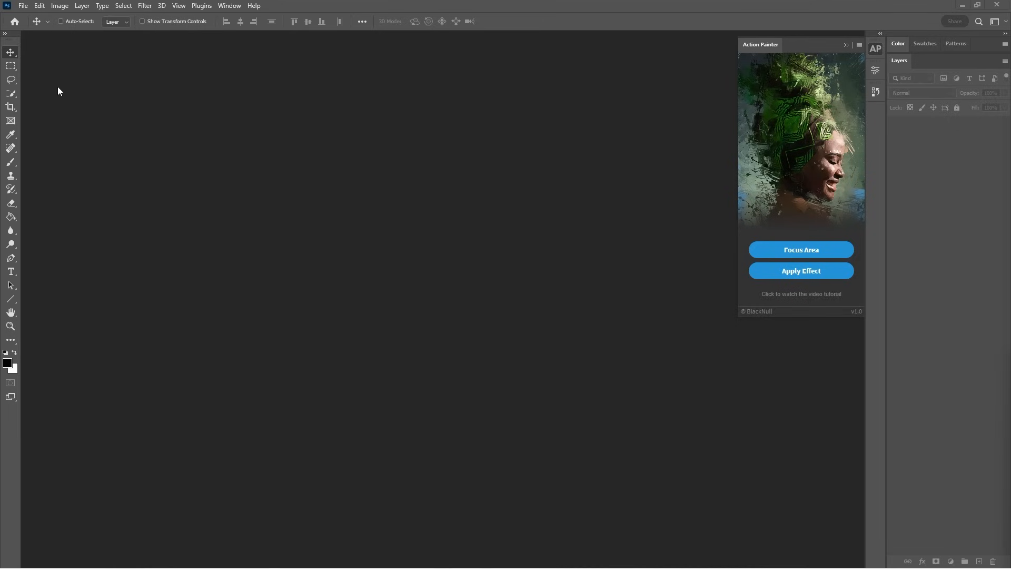
- Open demo image.jpg from the Demonstration folder
{"action": "left_click", "coordinate": [23, 5]}
{"action": "left_click", "coordinate": [28, 24]}
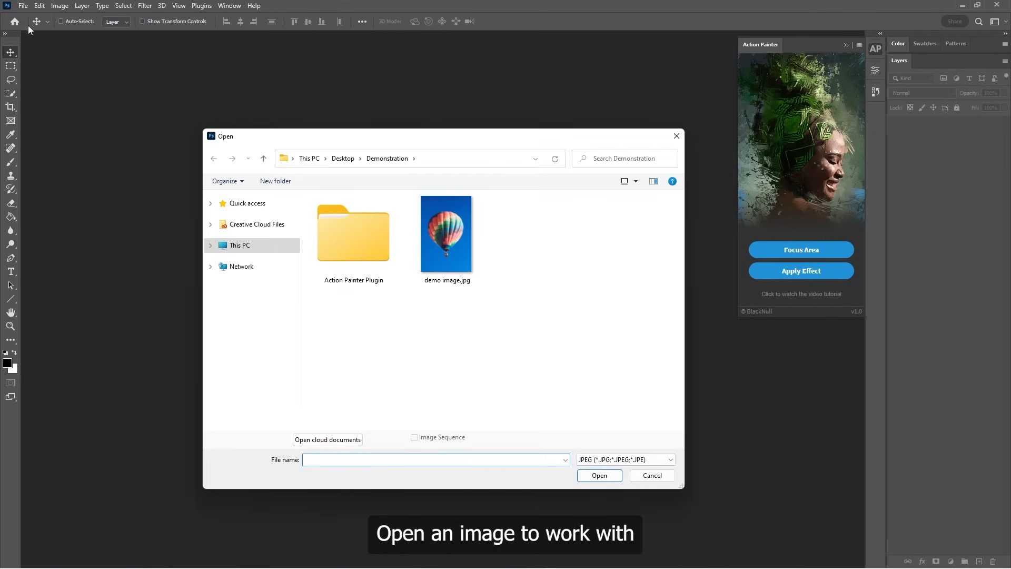
{"action": "left_click", "coordinate": [447, 260]}
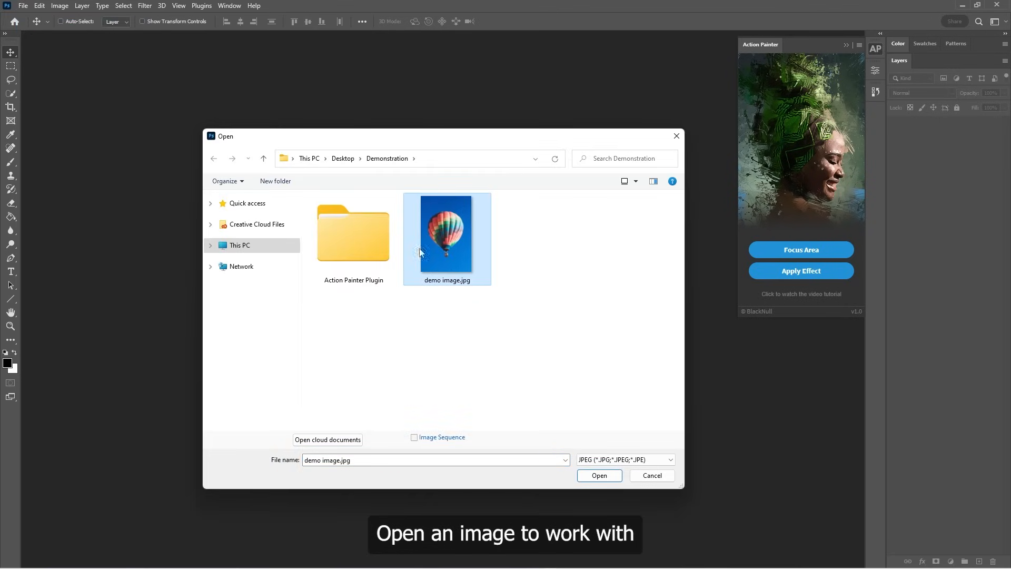
{"action": "left_click", "coordinate": [598, 477]}
{"action": "key", "text": "ctrl+0"}
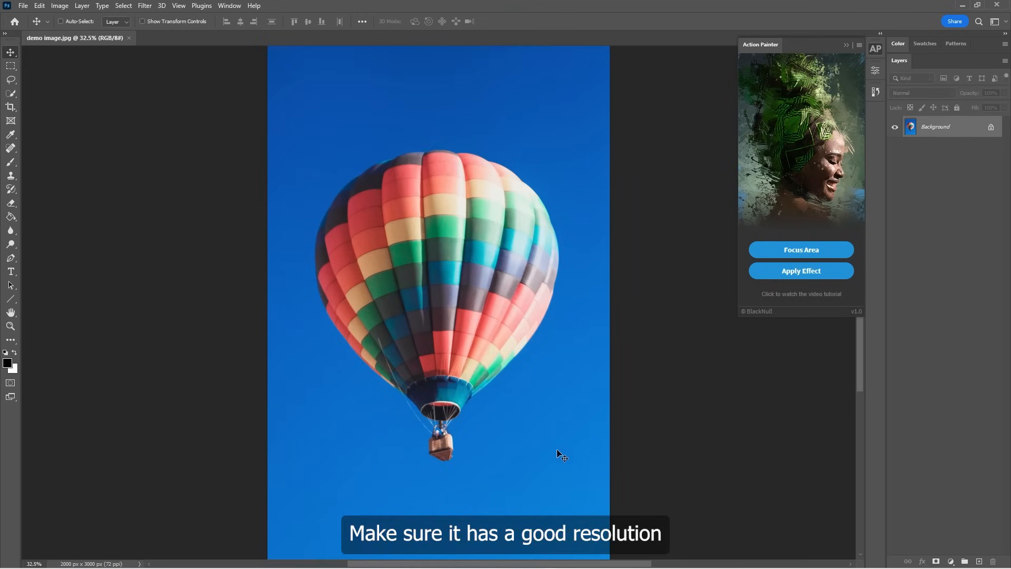
- Open the Image Size settings and check the image's width and height in pixels
{"action": "left_click", "coordinate": [60, 6]}
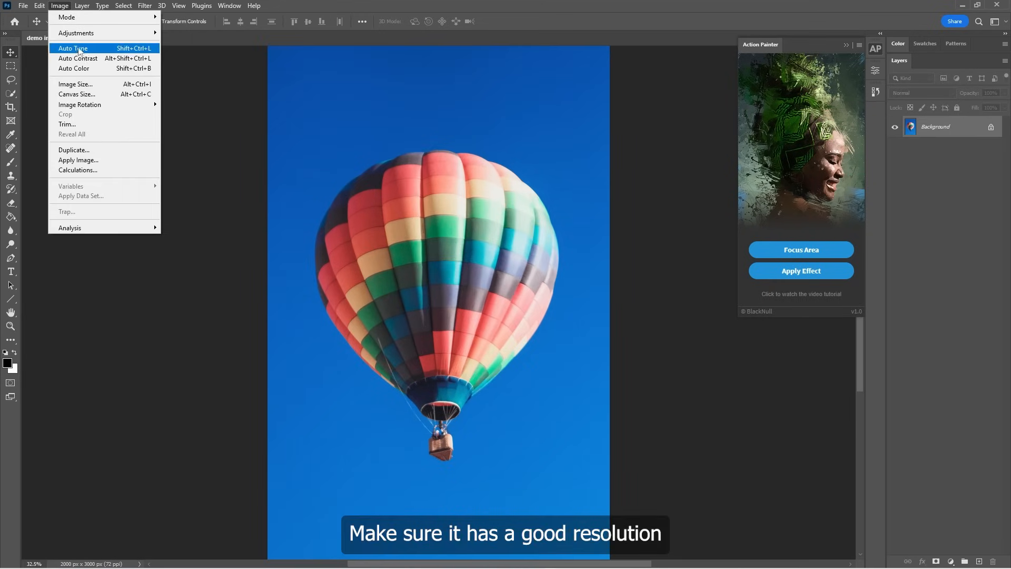
{"action": "left_click", "coordinate": [97, 86]}
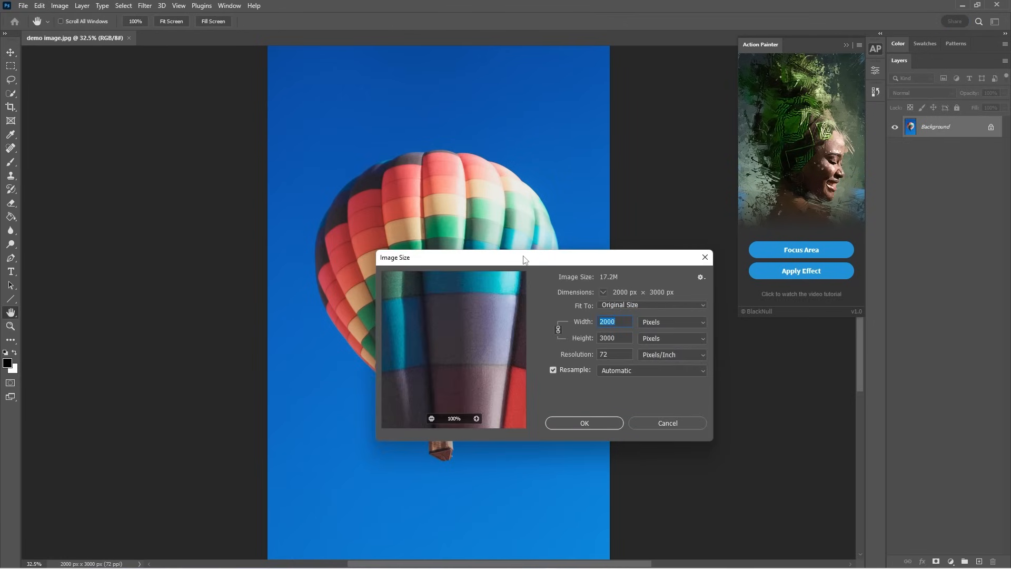
{"action": "left_click_drag", "start_coordinate": [527, 262], "coordinate": [426, 217]}
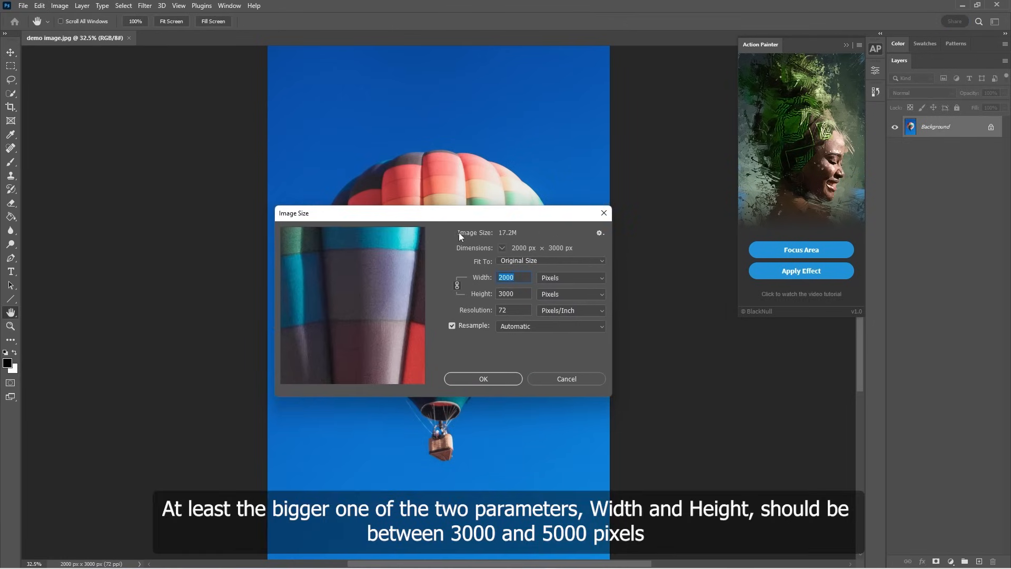
{"action": "left_click_drag", "start_coordinate": [524, 295], "coordinate": [496, 292]}
- Set the image resolution to 300 pixels/inch and the height to 3000 pixels
{"action": "left_click", "coordinate": [490, 309]}
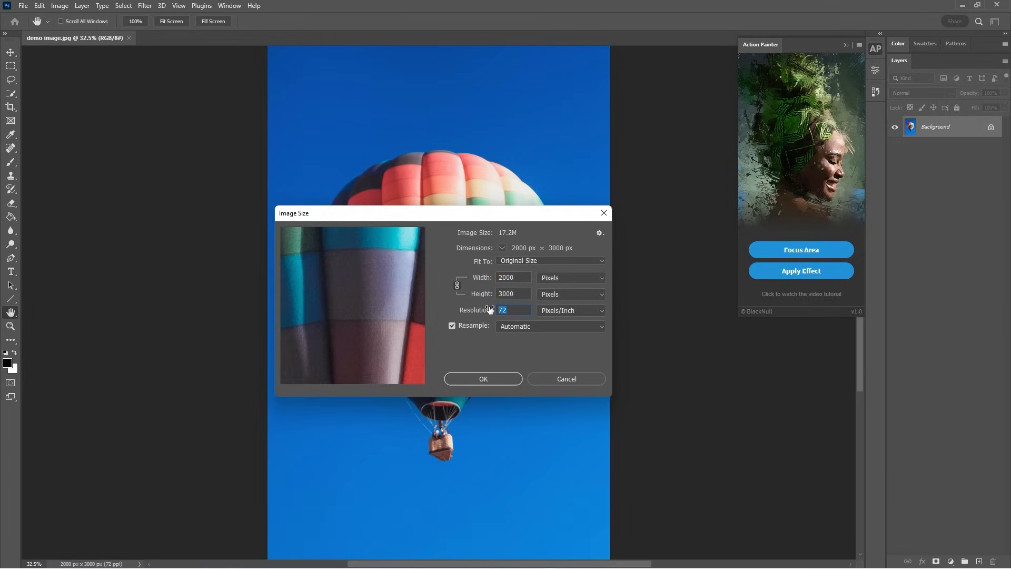
{"action": "type", "text": "300"}
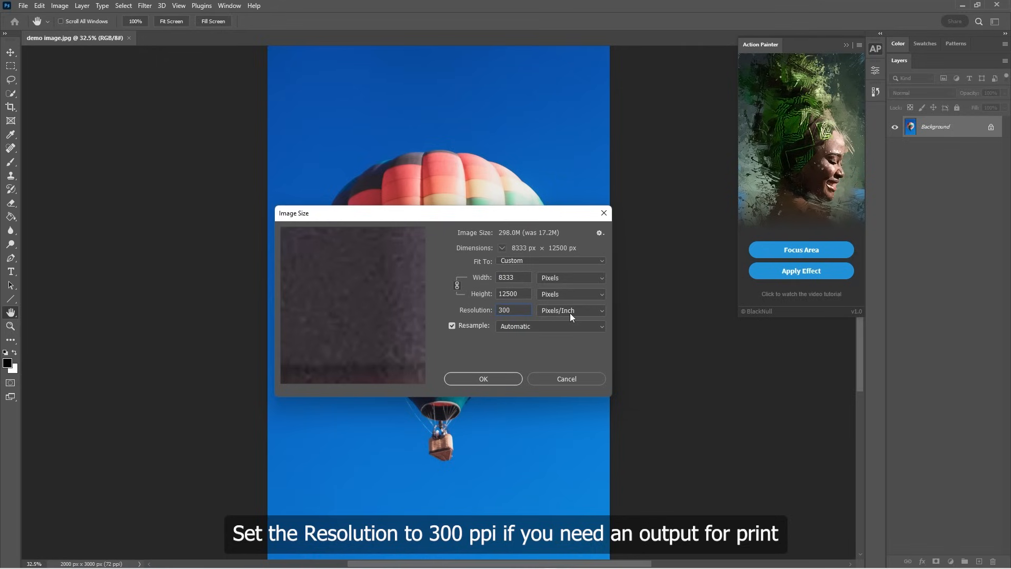
{"action": "double_click", "coordinate": [528, 294]}
{"action": "type", "text": "3000"}
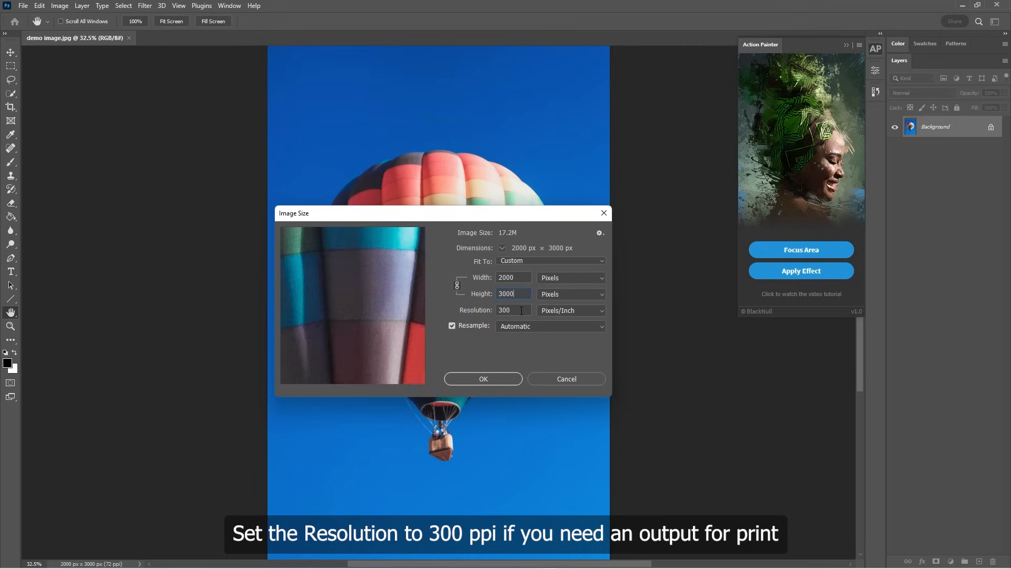
- Set the resolution to 72 pixels/inch and the height to 3000 pixels, and apply the image size
{"action": "left_click_drag", "start_coordinate": [516, 309], "coordinate": [462, 296]}
{"action": "type", "text": "72"}
{"action": "type", "text": "3"}
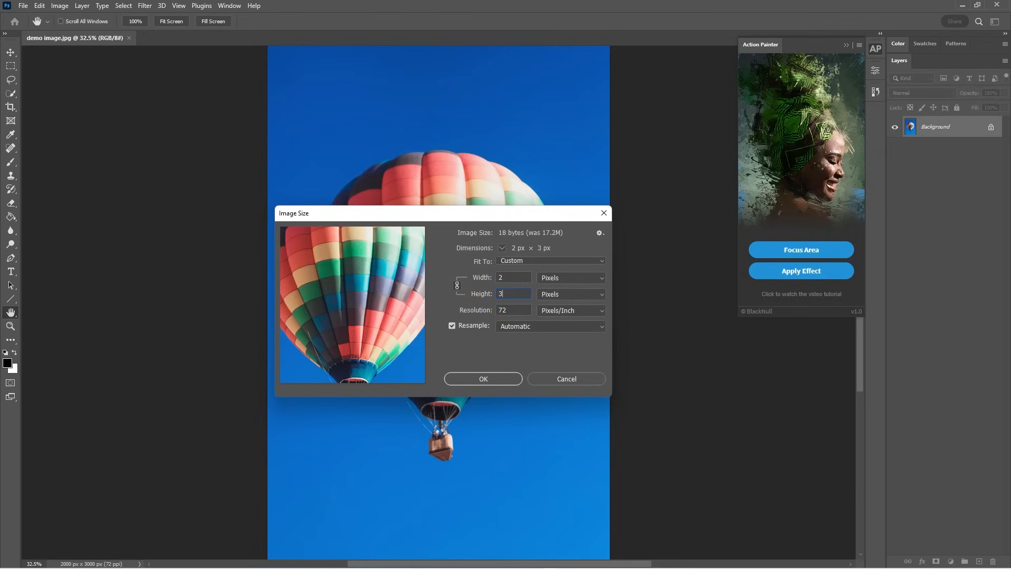
{"action": "type", "text": "000"}
{"action": "left_click", "coordinate": [485, 380]}
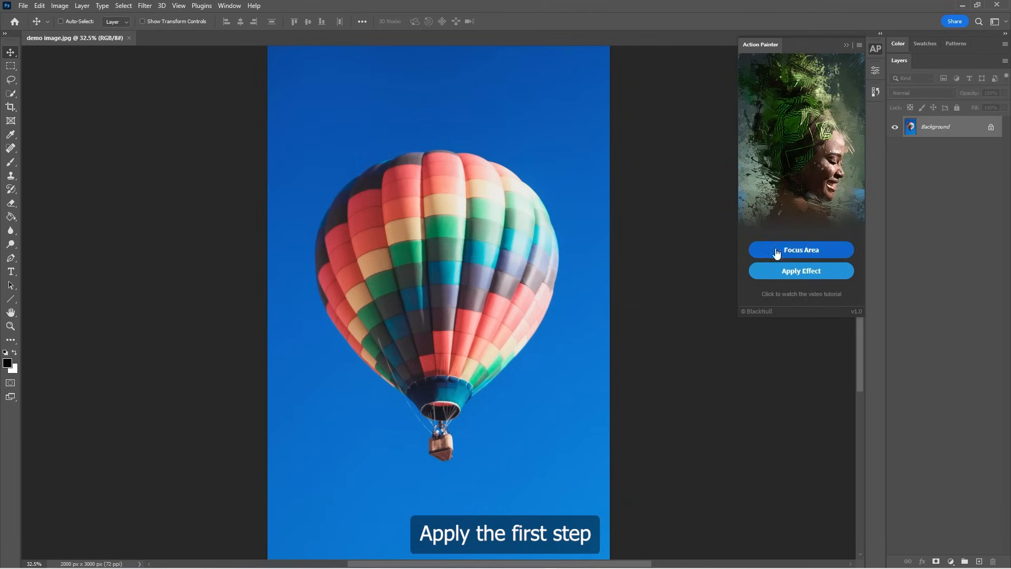
- Brush over the balloon and basket on the Focus Area mask and apply the Action Painter effect
{"action": "left_click", "coordinate": [809, 252]}
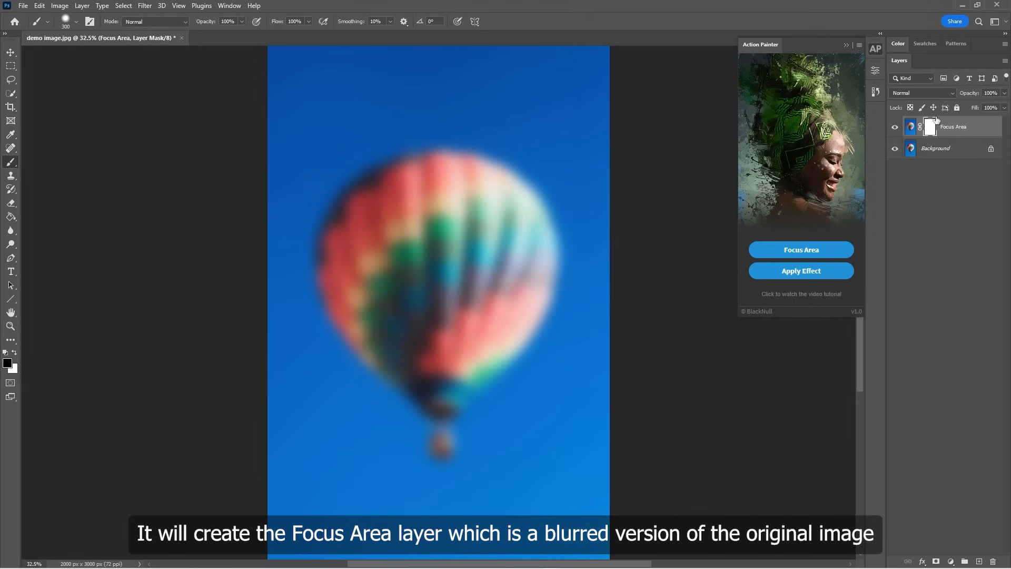
{"action": "mouse_move", "coordinate": [510, 274]}
{"action": "left_mouse_down"}
{"action": "mouse_move", "coordinate": [472, 349]}
{"action": "mouse_move", "coordinate": [432, 359]}
{"action": "mouse_move", "coordinate": [477, 263]}
{"action": "mouse_move", "coordinate": [450, 320]}
{"action": "mouse_move", "coordinate": [389, 302]}
{"action": "mouse_move", "coordinate": [399, 289]}
{"action": "mouse_move", "coordinate": [370, 253]}
{"action": "mouse_move", "coordinate": [379, 217]}
{"action": "mouse_move", "coordinate": [446, 202]}
{"action": "mouse_move", "coordinate": [389, 207]}
{"action": "mouse_move", "coordinate": [504, 216]}
{"action": "mouse_move", "coordinate": [439, 236]}
{"action": "mouse_move", "coordinate": [522, 219]}
{"action": "mouse_move", "coordinate": [517, 286]}
{"action": "mouse_move", "coordinate": [478, 352]}
{"action": "mouse_move", "coordinate": [442, 375]}
{"action": "mouse_move", "coordinate": [446, 453]}
{"action": "mouse_move", "coordinate": [433, 377]}
{"action": "mouse_move", "coordinate": [382, 334]}
{"action": "mouse_move", "coordinate": [393, 228]}
{"action": "mouse_move", "coordinate": [423, 218]}
{"action": "mouse_move", "coordinate": [494, 233]}
{"action": "left_mouse_up"}
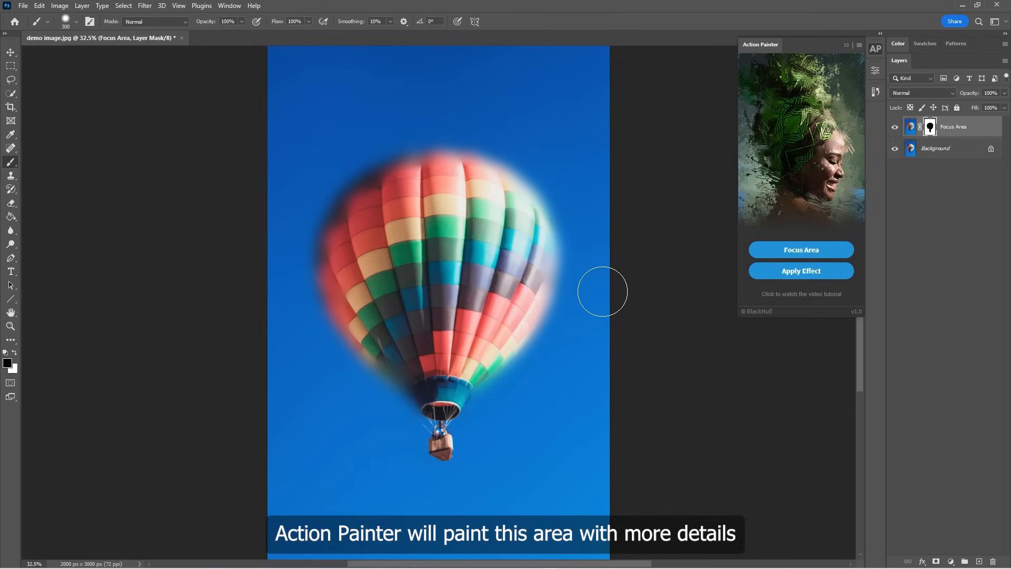
{"action": "left_click", "coordinate": [798, 272]}
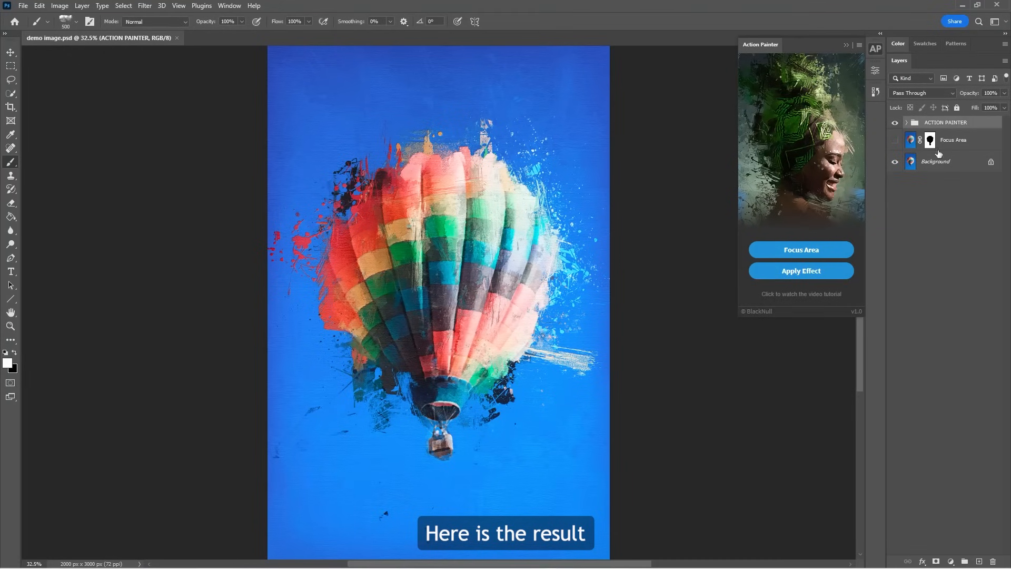
- Expand the ACTION PAINTER group, collapse the Color Splashes effects, and hide the sub-groups one by one from Post down to Base Paint
{"action": "left_click", "coordinate": [906, 122]}
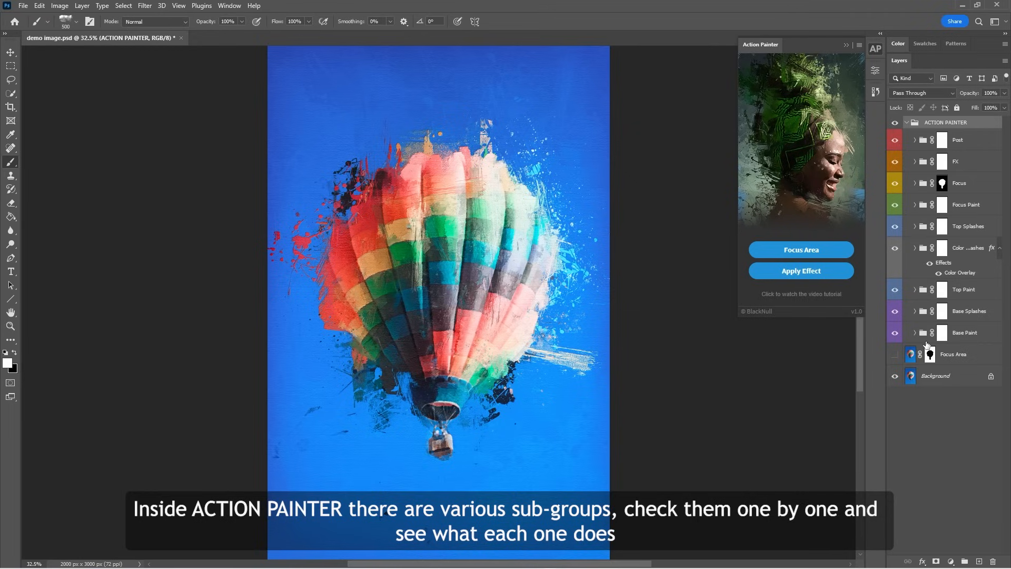
{"action": "left_click", "coordinate": [1000, 249]}
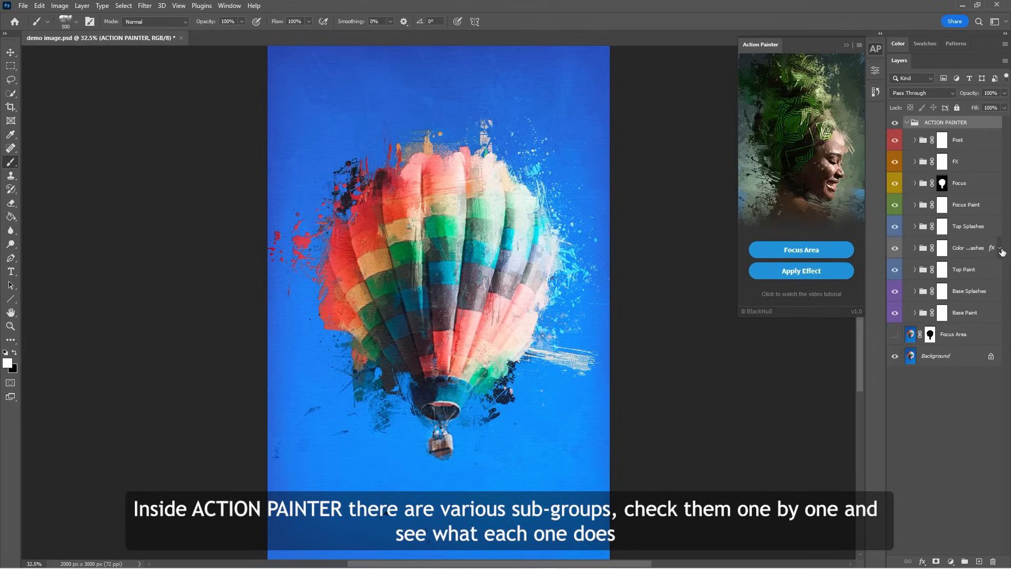
{"action": "left_click", "coordinate": [896, 142]}
{"action": "left_click", "coordinate": [897, 163]}
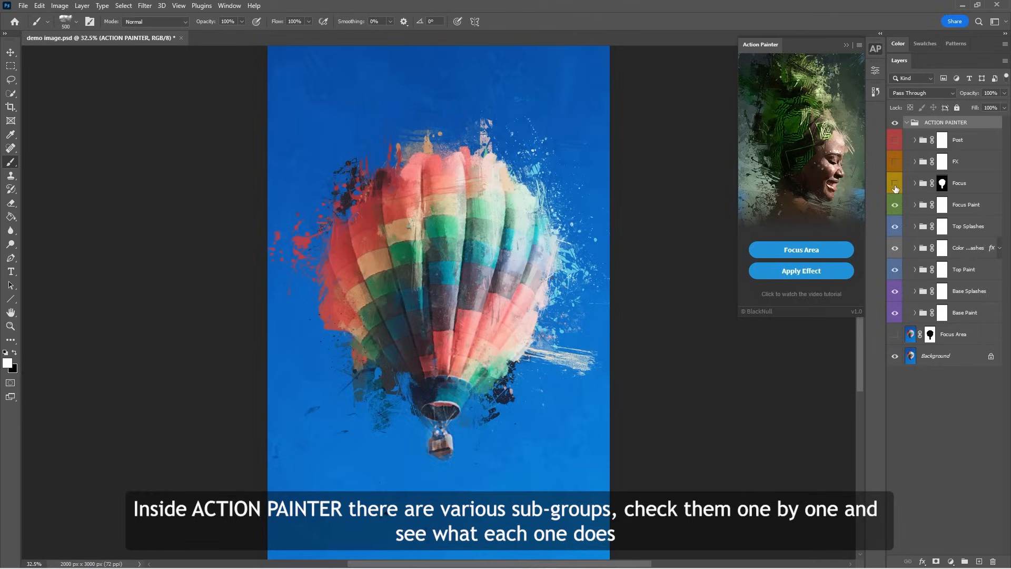
{"action": "left_click", "coordinate": [895, 186]}
{"action": "left_click", "coordinate": [896, 205]}
{"action": "left_click", "coordinate": [896, 228]}
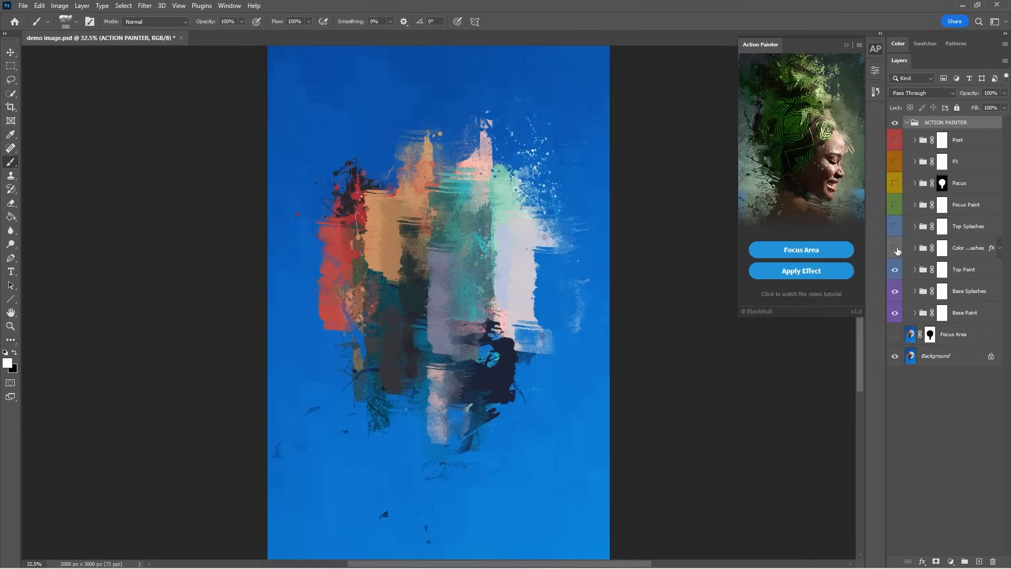
{"action": "left_click", "coordinate": [896, 270]}
{"action": "left_click", "coordinate": [896, 292]}
{"action": "left_click", "coordinate": [896, 313]}
- Show the ACTION PAINTER sub-groups again one by one, from Base Paint up to Post
{"action": "left_click", "coordinate": [895, 314]}
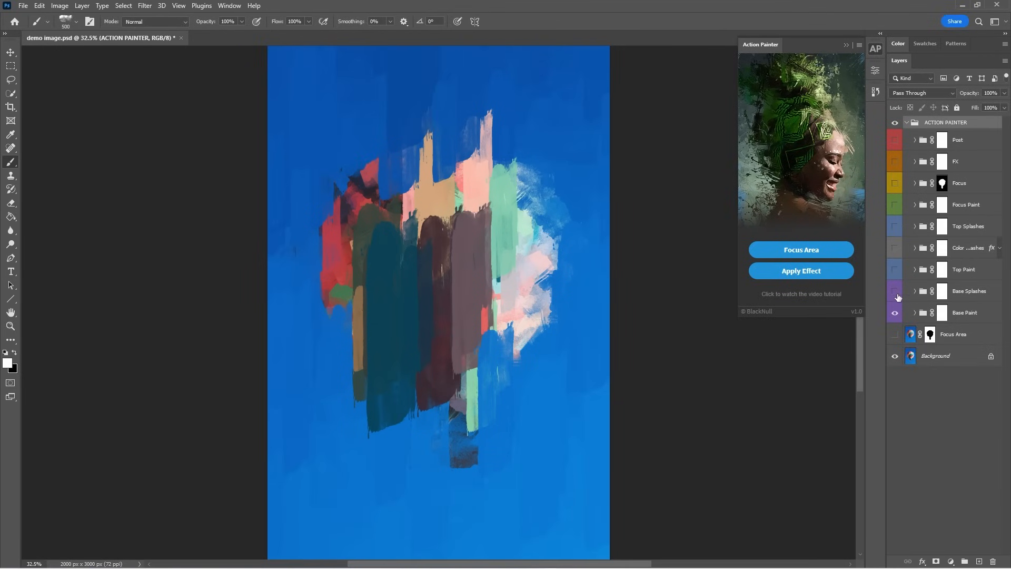
{"action": "left_click", "coordinate": [895, 292]}
{"action": "left_click", "coordinate": [895, 271]}
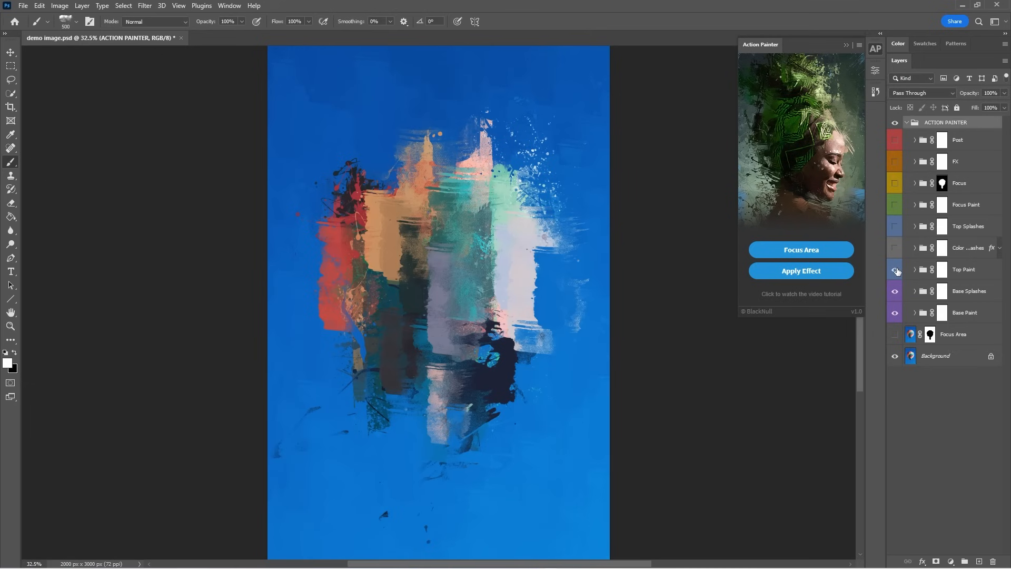
{"action": "left_click", "coordinate": [895, 227]}
{"action": "left_click", "coordinate": [895, 183]}
{"action": "left_click", "coordinate": [895, 161]}
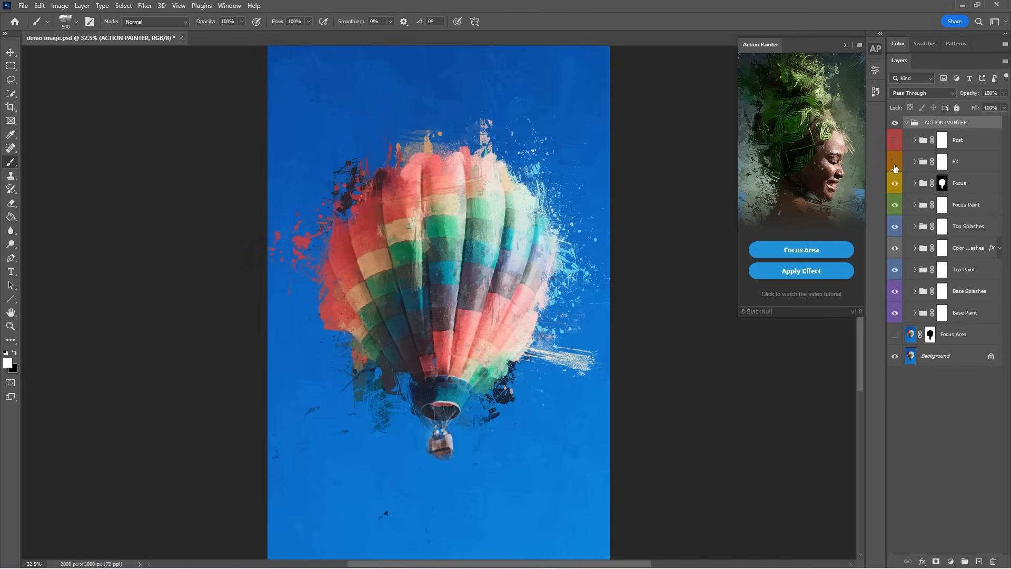
{"action": "left_click", "coordinate": [895, 141]}
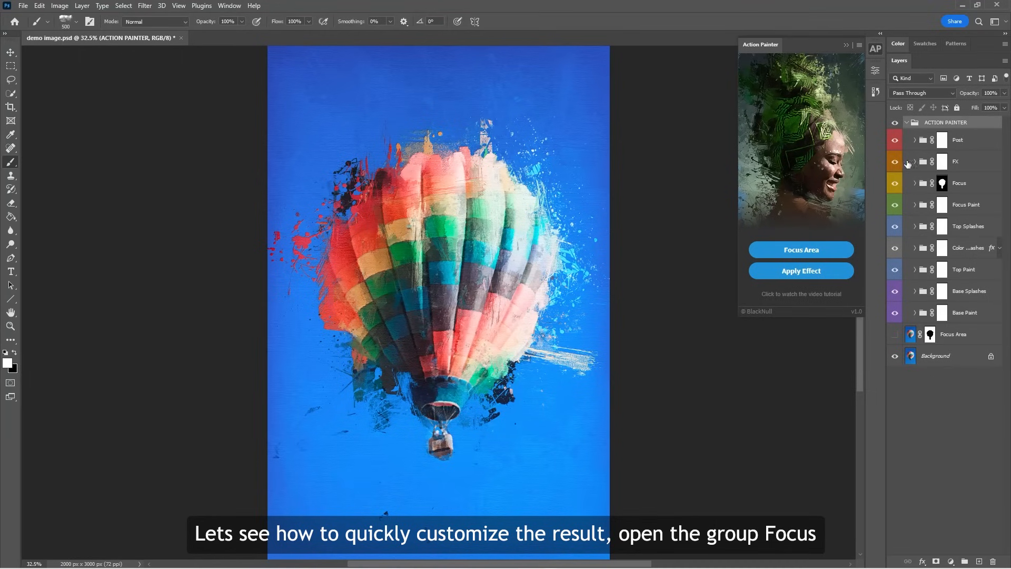
- Expand the Focus group and select the Manual Reveal layer's mask with white as the foreground color
{"action": "left_click", "coordinate": [967, 189]}
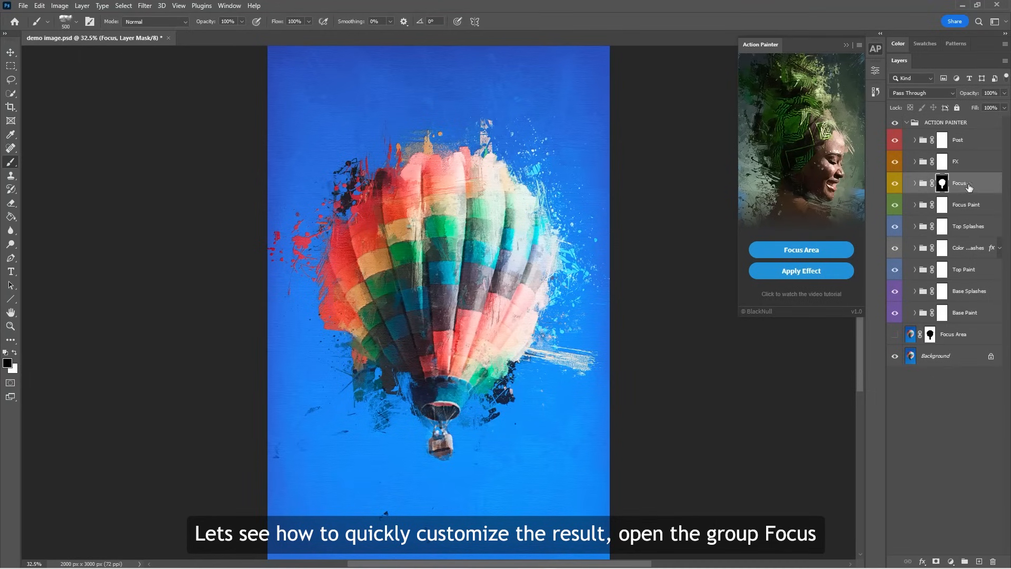
{"action": "left_click", "coordinate": [914, 184]}
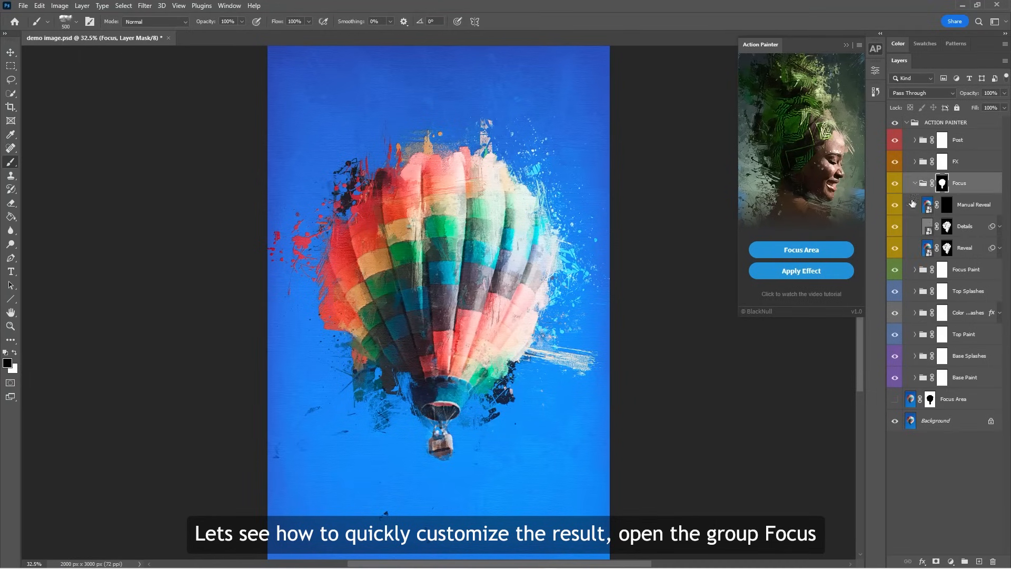
{"action": "left_click", "coordinate": [983, 209]}
{"action": "key", "text": "x"}
{"action": "left_click", "coordinate": [876, 53]}
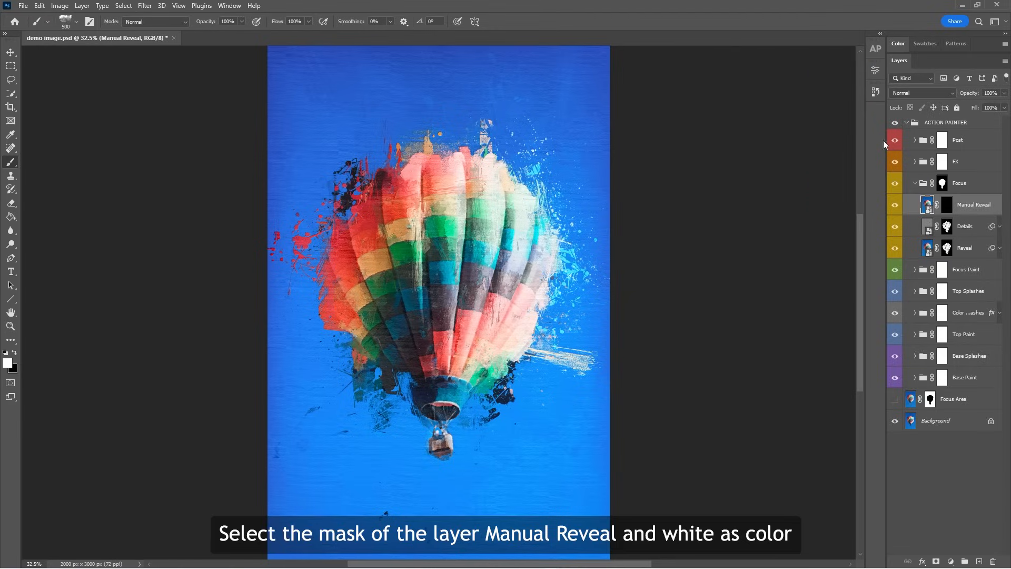
{"action": "left_click", "coordinate": [947, 209]}
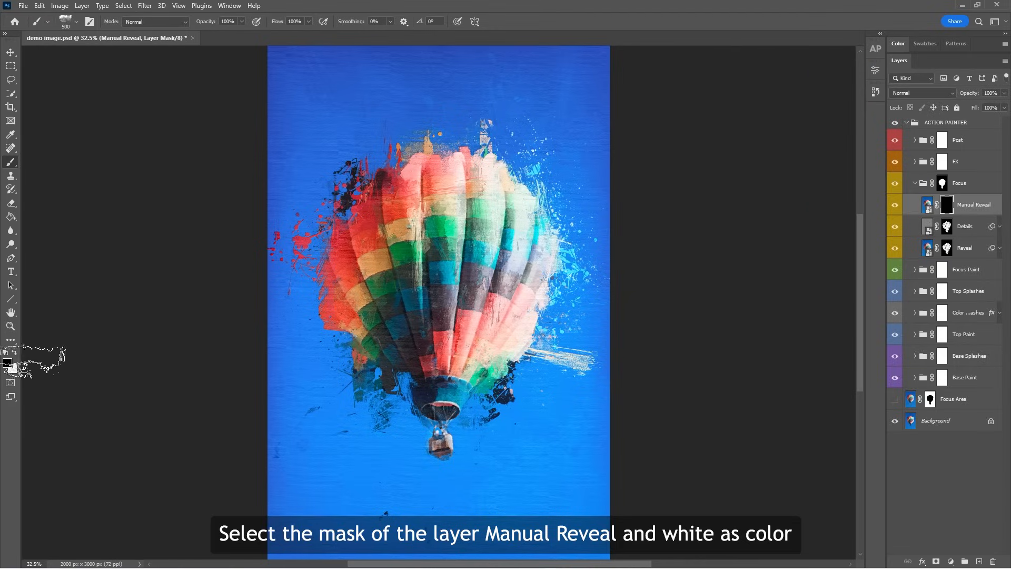
{"action": "left_click", "coordinate": [14, 352]}
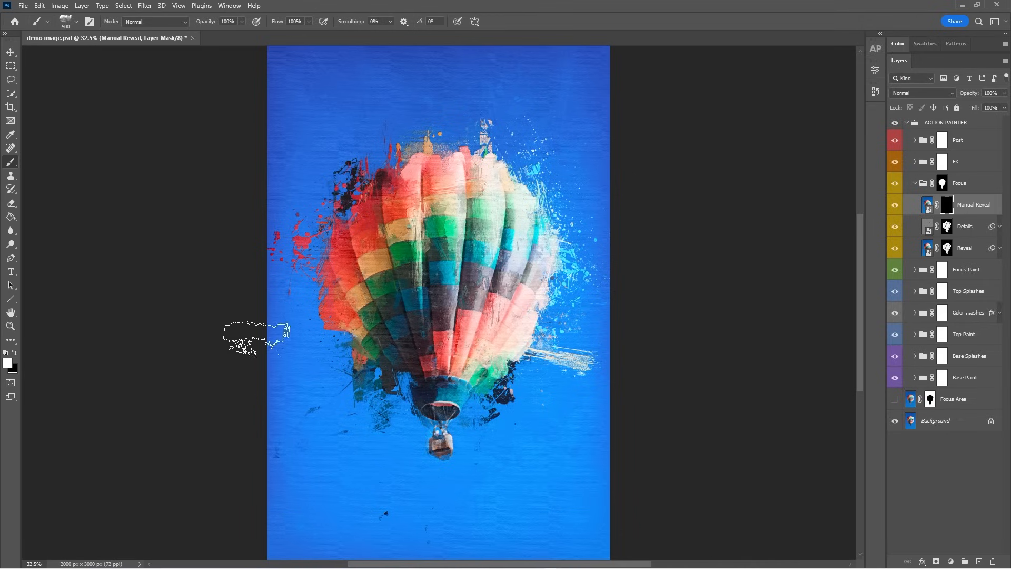
- Paint over the balloon on the Manual Reveal mask, reducing the brush size to 338 px between strokes
{"action": "mouse_move", "coordinate": [413, 241]}
{"action": "left_mouse_down"}
{"action": "mouse_move", "coordinate": [486, 201]}
{"action": "mouse_move", "coordinate": [412, 259]}
{"action": "mouse_move", "coordinate": [509, 304]}
{"action": "mouse_move", "coordinate": [515, 285]}
{"action": "left_mouse_up"}
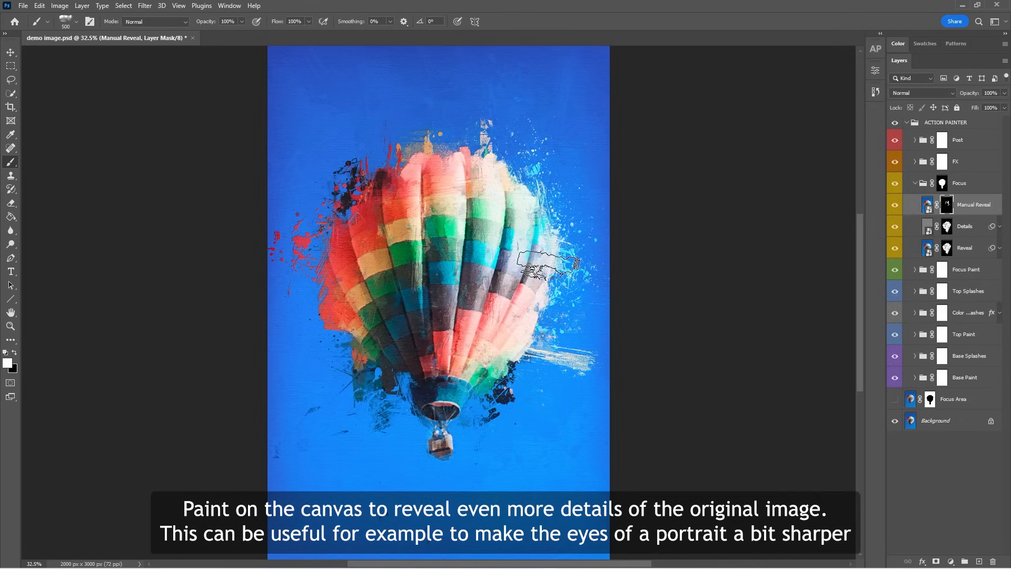
{"action": "right_click", "coordinate": [536, 269]}
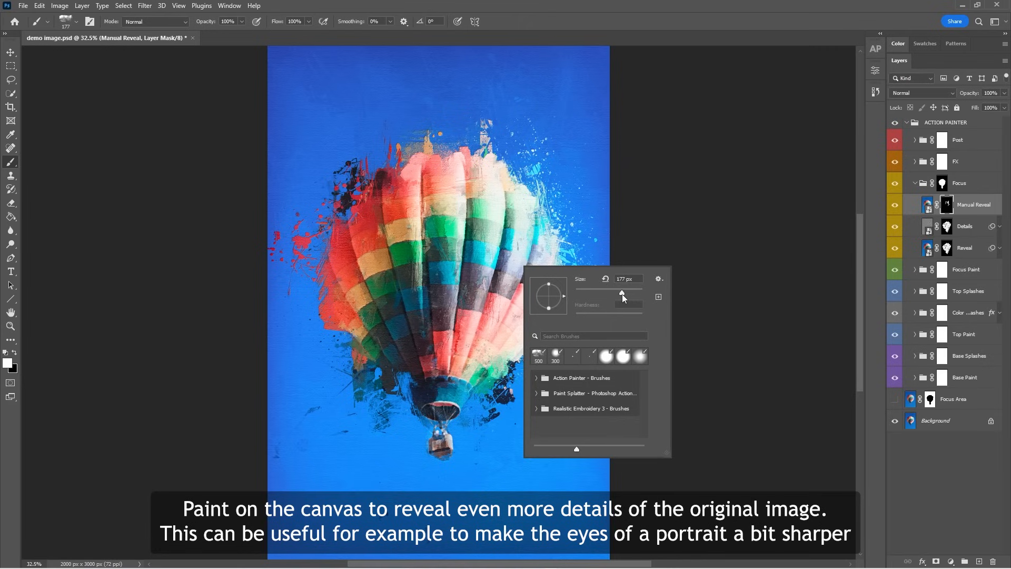
{"action": "left_click_drag", "start_coordinate": [628, 295], "coordinate": [630, 295]}
{"action": "mouse_move", "coordinate": [468, 240]}
{"action": "left_mouse_down"}
{"action": "mouse_move", "coordinate": [407, 300]}
{"action": "mouse_move", "coordinate": [455, 351]}
{"action": "left_mouse_up"}
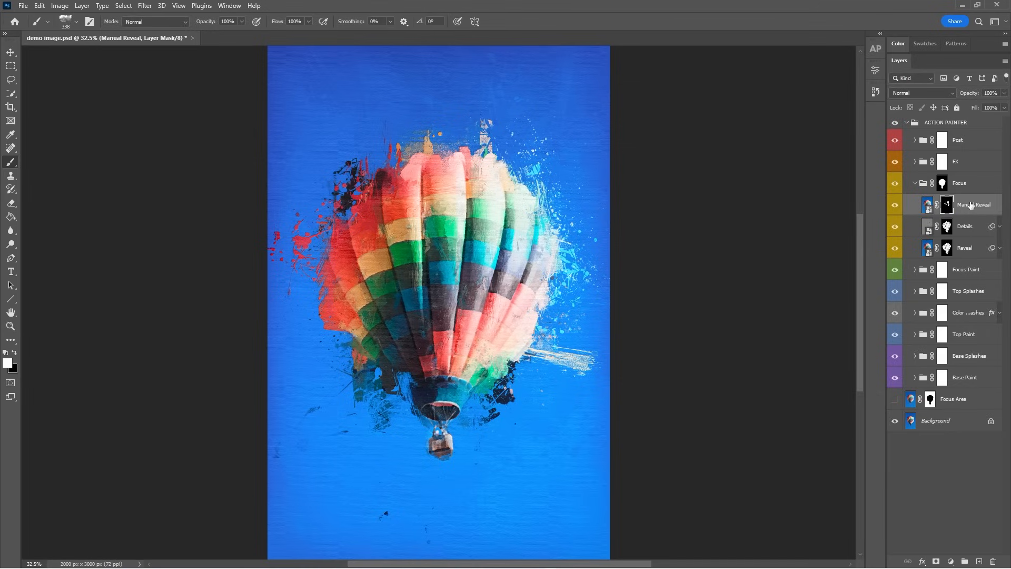
- Collapse the Focus group, expand the Color Splashes group and show the Color Splash 1 layer
{"action": "left_click", "coordinate": [916, 184]}
{"action": "left_click", "coordinate": [980, 252]}
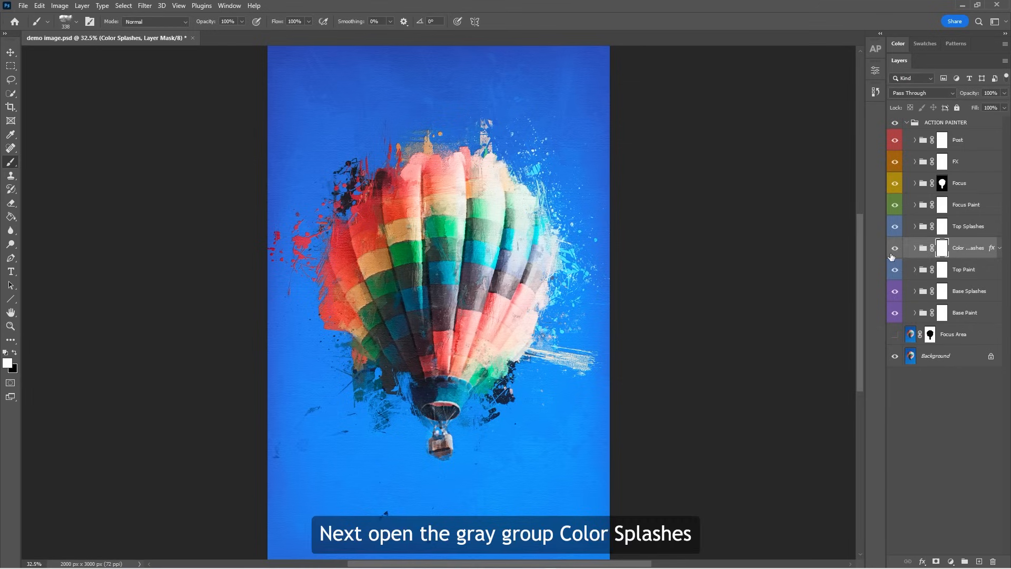
{"action": "left_click", "coordinate": [915, 248]}
{"action": "left_click", "coordinate": [894, 270]}
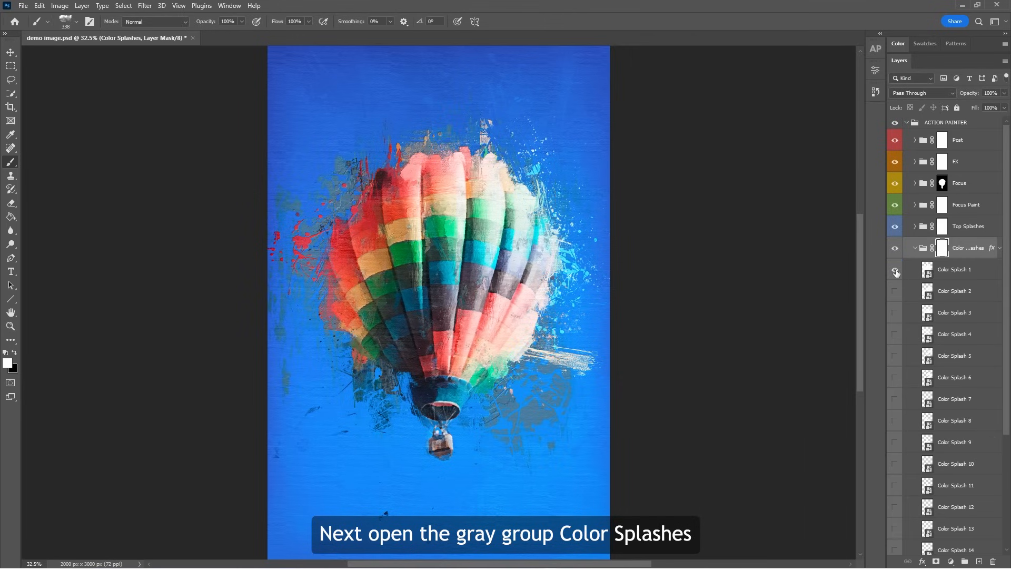
- Move Color Splash 1 to the upper-left area of the canvas, centered at X 500 px and Y 691 px
{"action": "left_click", "coordinate": [962, 273]}
{"action": "key", "text": "ctrl+t"}
{"action": "left_click_drag", "start_coordinate": [447, 298], "coordinate": [361, 159]}
{"action": "key", "text": "space"}
{"action": "left_click_drag", "start_coordinate": [483, 193], "coordinate": [494, 238]}
{"action": "scroll", "coordinate": [493, 238], "scroll_direction": "down", "scroll_amount": 1}
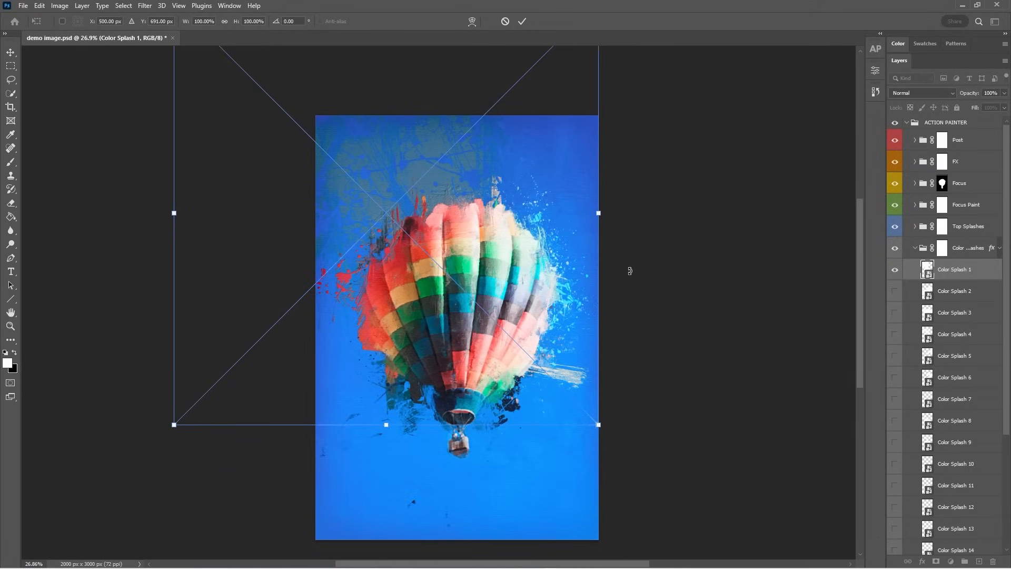
{"action": "key", "text": "Return"}
- Change the Color Splashes group's Color Overlay to white (ffffff) and apply the layer style
{"action": "left_click", "coordinate": [999, 249]}
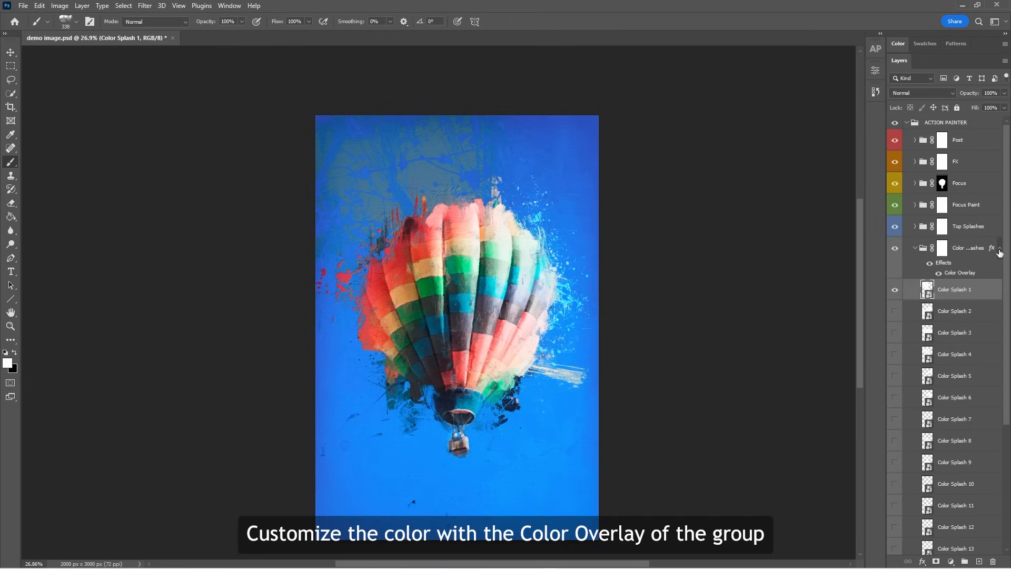
{"action": "left_click", "coordinate": [964, 274]}
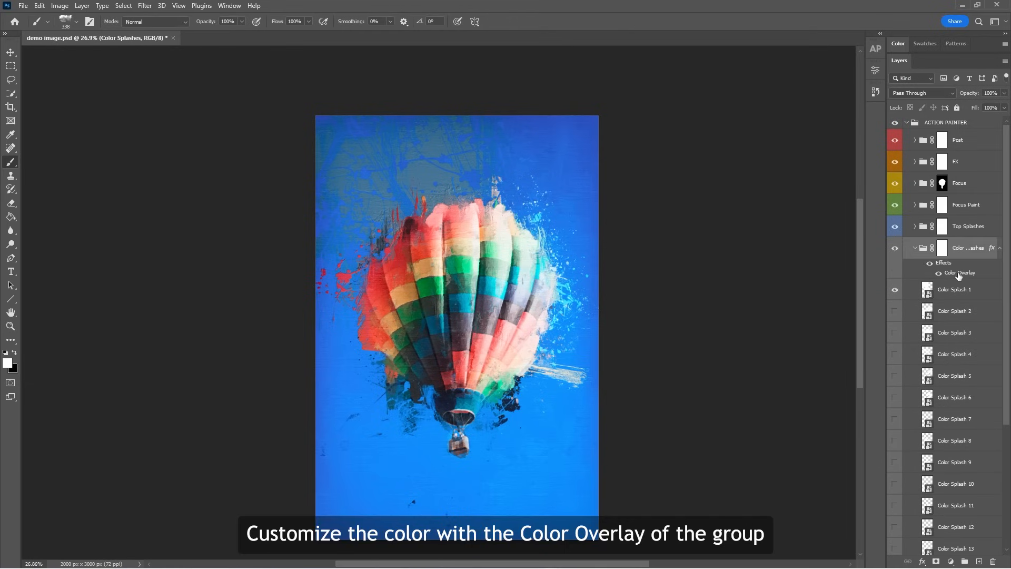
{"action": "double_click", "coordinate": [958, 274]}
{"action": "left_click", "coordinate": [854, 200]}
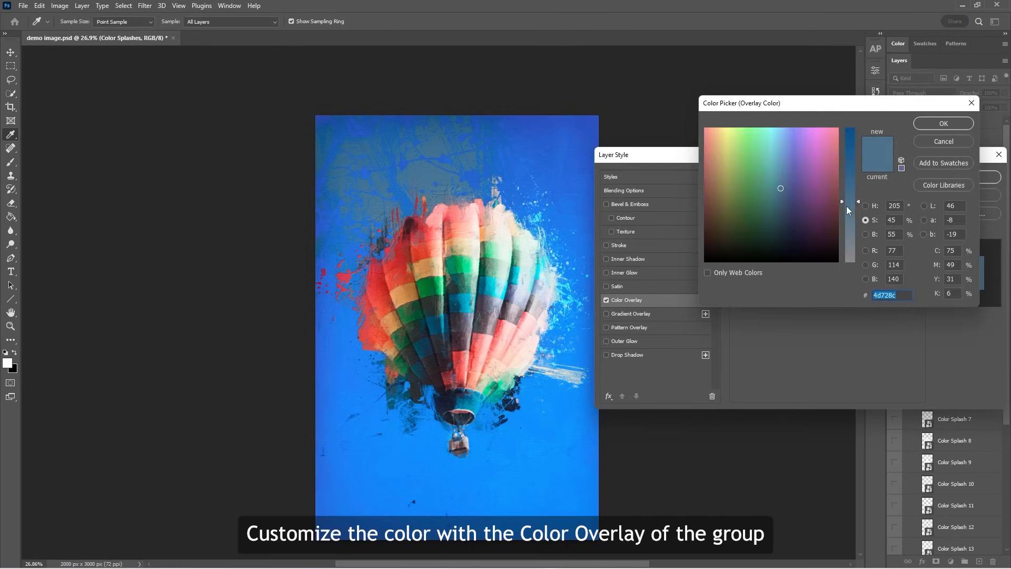
{"action": "type", "text": "ffffff"}
{"action": "left_click", "coordinate": [943, 123]}
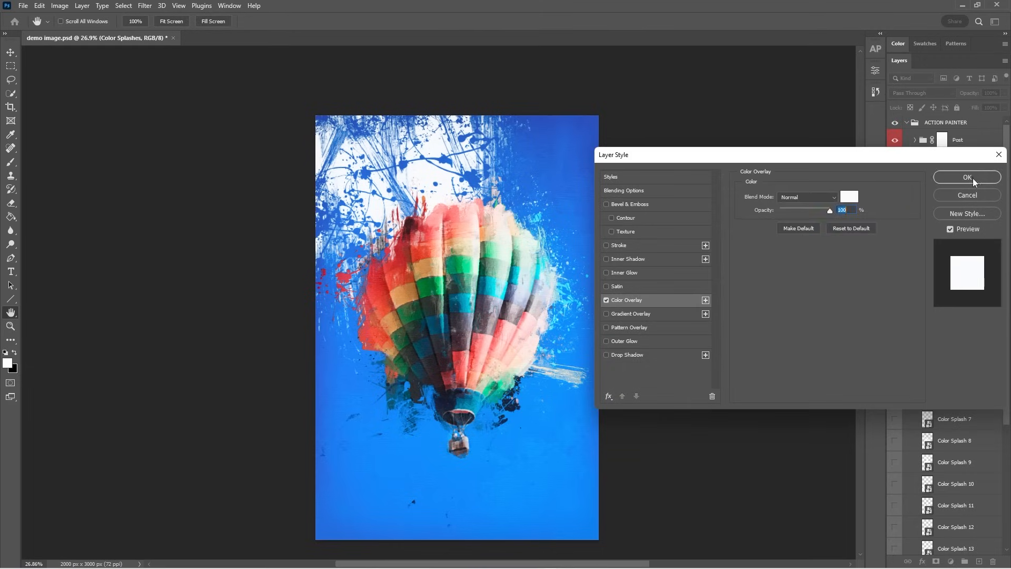
{"action": "left_click", "coordinate": [972, 178]}
- Hide Color Splash 1, preview Color Splash 2 and Color Splash 3 in turn, and leave only Color Splash 4 visible
{"action": "left_click", "coordinate": [951, 293]}
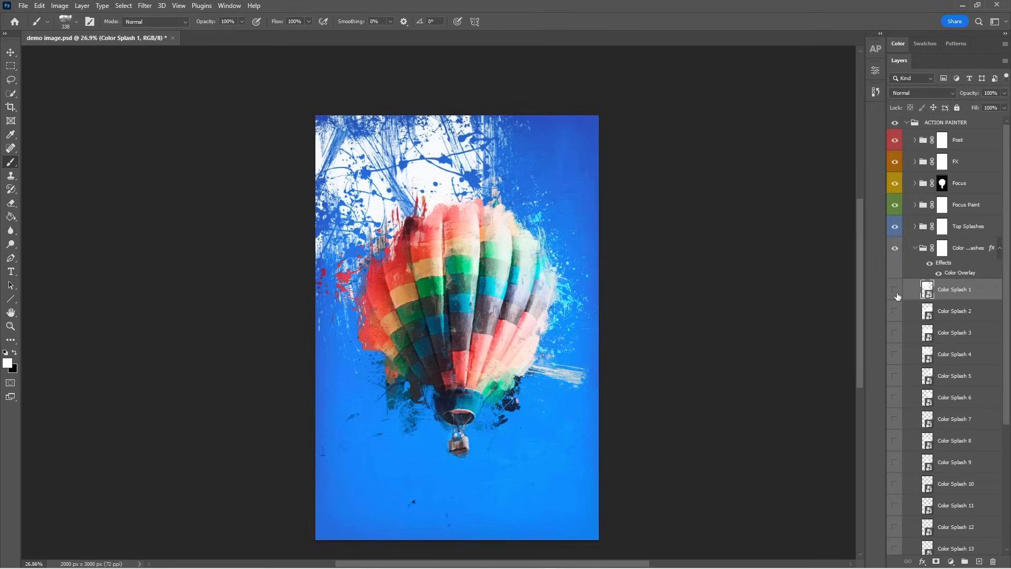
{"action": "left_click", "coordinate": [895, 289]}
{"action": "left_click", "coordinate": [901, 311]}
{"action": "left_click", "coordinate": [895, 311]}
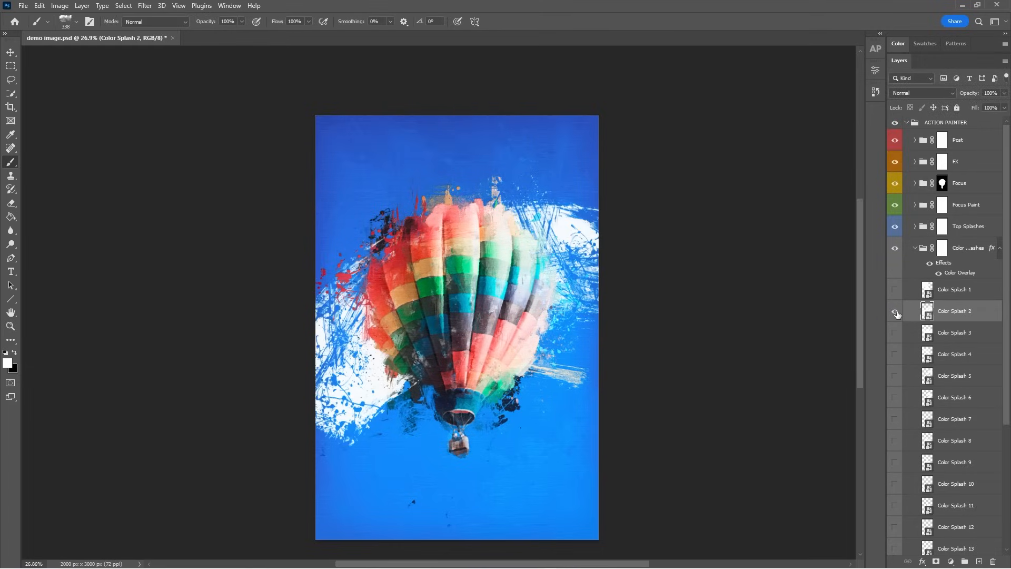
{"action": "left_click", "coordinate": [894, 311]}
{"action": "left_click", "coordinate": [894, 332]}
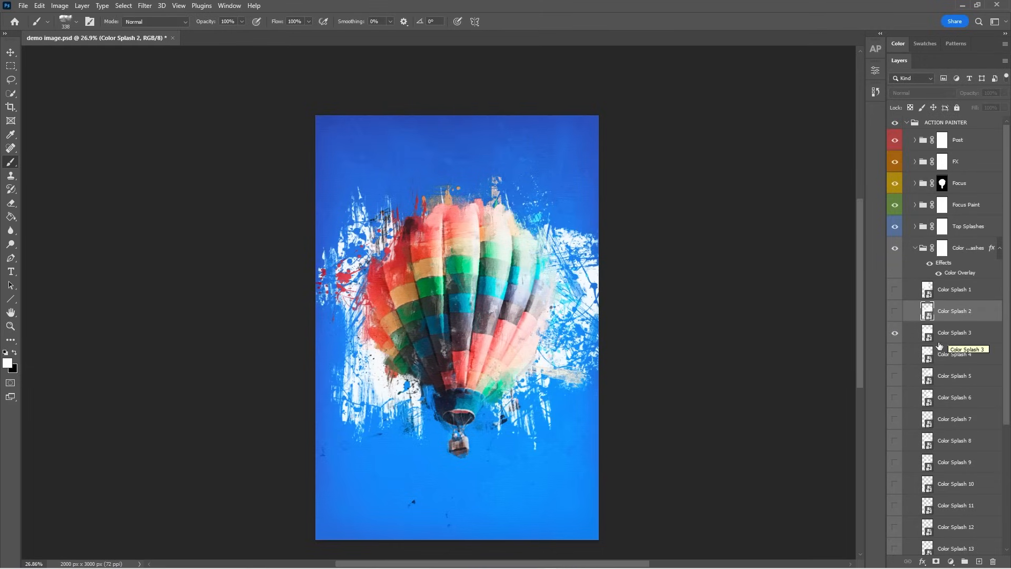
{"action": "left_click", "coordinate": [894, 333]}
{"action": "left_click", "coordinate": [895, 355]}
- Scale Color Splash 4 to about 50%, rotate it counterclockwise and place it in the upper-left corner of the canvas
{"action": "left_click", "coordinate": [966, 358]}
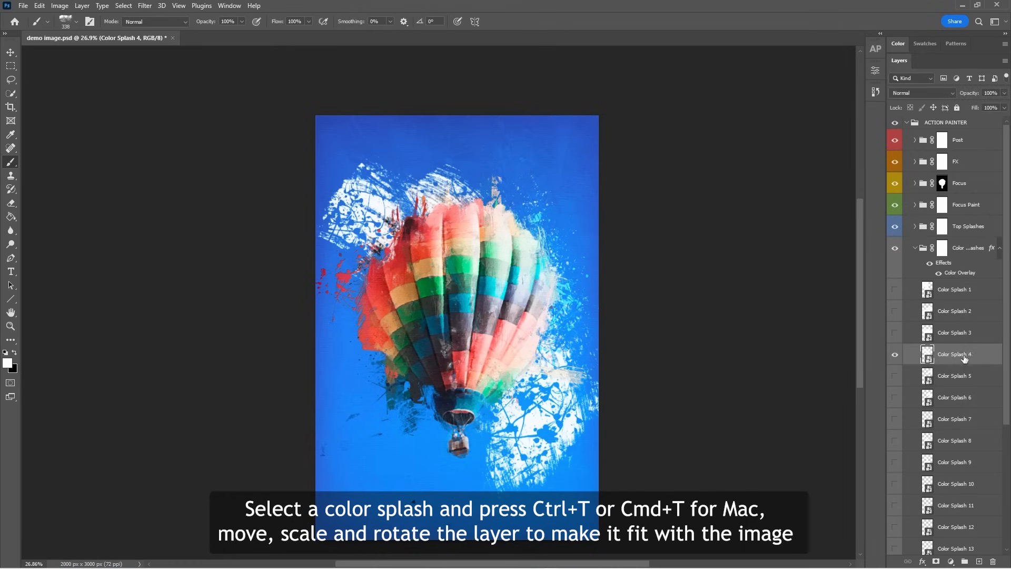
{"action": "key", "text": "ctrl+t"}
{"action": "left_click_drag", "start_coordinate": [729, 463], "coordinate": [610, 298]}
{"action": "left_click_drag", "start_coordinate": [449, 334], "coordinate": [350, 158]}
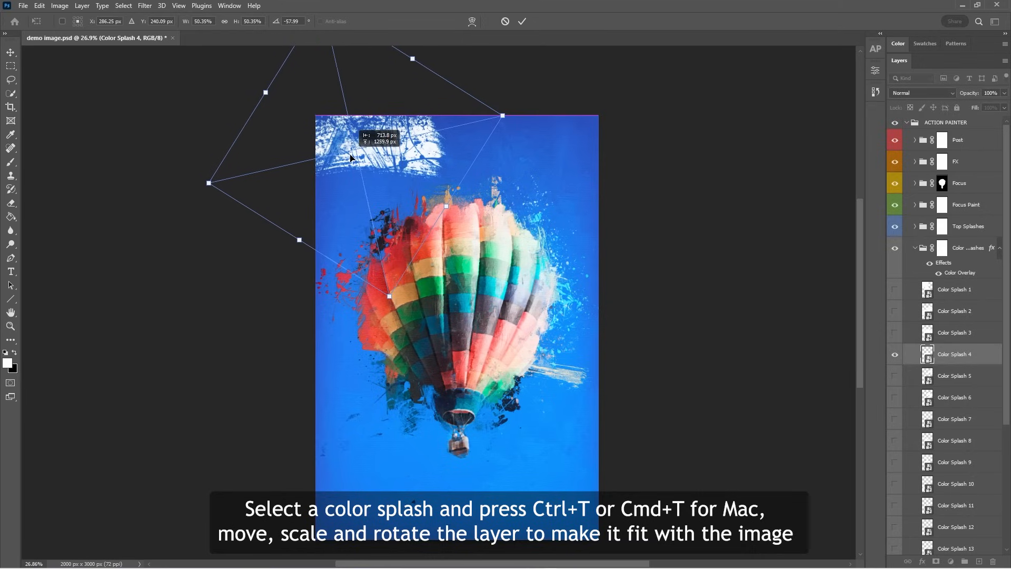
{"action": "left_click_drag", "start_coordinate": [508, 122], "coordinate": [526, 120]}
{"action": "left_click_drag", "start_coordinate": [414, 141], "coordinate": [404, 143]}
{"action": "key", "text": "Return"}
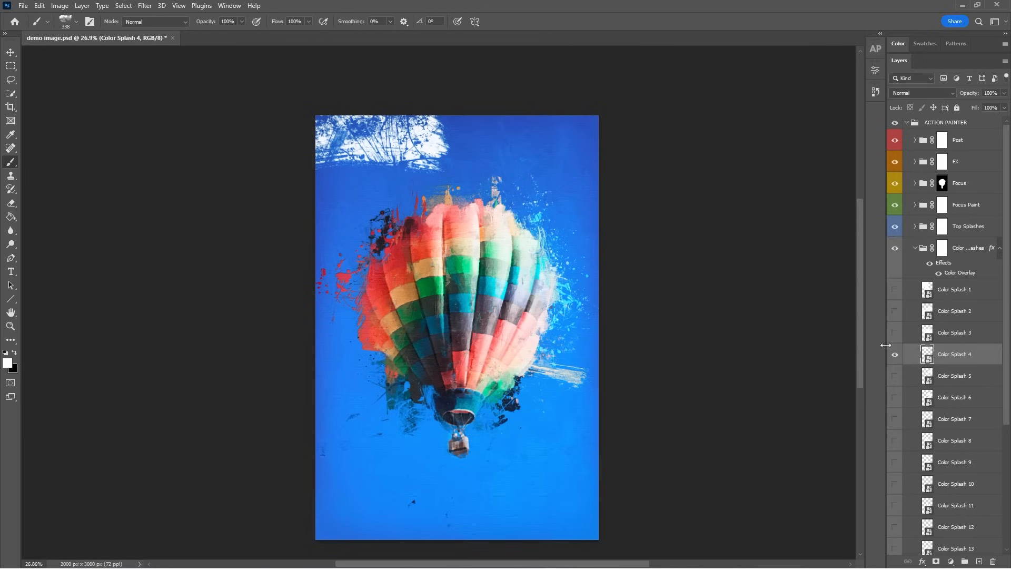
- Duplicate the Color Splash 4 layer and move the copy to the lower-right corner of the canvas
{"action": "left_click_drag", "start_coordinate": [978, 360], "coordinate": [982, 559]}
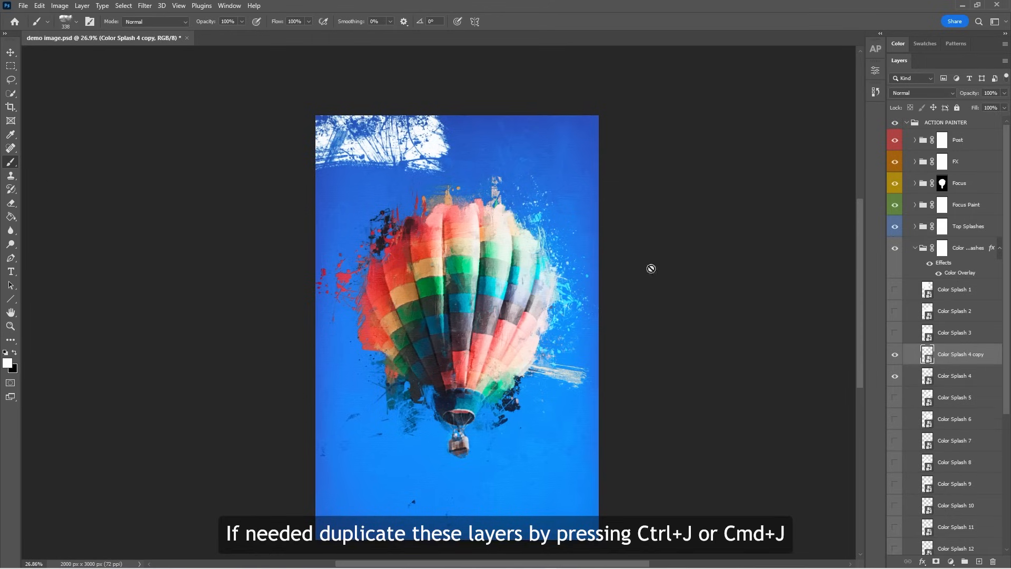
{"action": "left_click", "coordinate": [11, 51]}
{"action": "mouse_move", "coordinate": [403, 159]}
{"action": "left_mouse_down"}
{"action": "mouse_move", "coordinate": [598, 462]}
{"action": "mouse_move", "coordinate": [600, 552]}
{"action": "mouse_move", "coordinate": [594, 544]}
{"action": "left_mouse_up"}
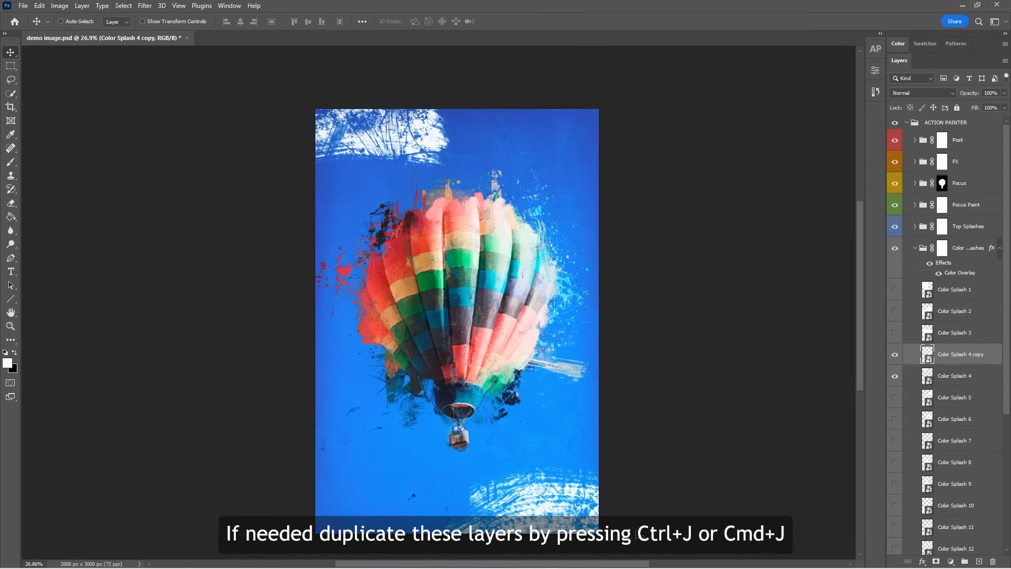
- Hide Color Splash 4 and its copy, and show Color Splash 3 instead
{"action": "left_click", "coordinate": [977, 379]}
{"action": "left_click_drag", "start_coordinate": [591, 196], "coordinate": [591, 185]}
{"action": "scroll", "coordinate": [584, 183], "scroll_direction": "up", "scroll_amount": 2}
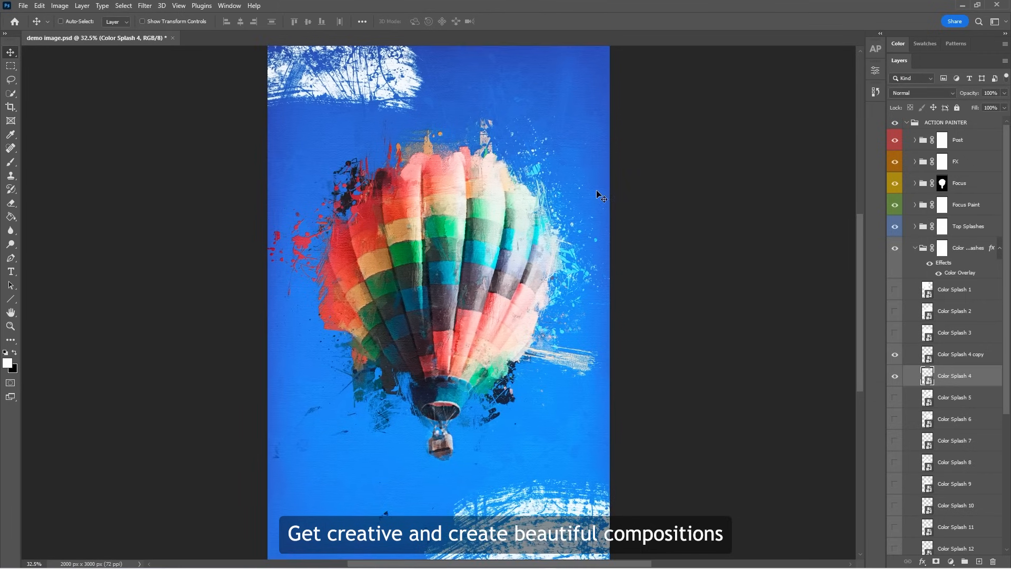
{"action": "left_click_drag", "start_coordinate": [1005, 383], "coordinate": [1005, 413]}
{"action": "left_click", "coordinate": [894, 329]}
{"action": "left_click", "coordinate": [895, 286]}
- Scale Color Splash 3 to 66.67% and place it in the lower-right corner, centered at X 1585 px and Y 2617 px
{"action": "left_click", "coordinate": [953, 286]}
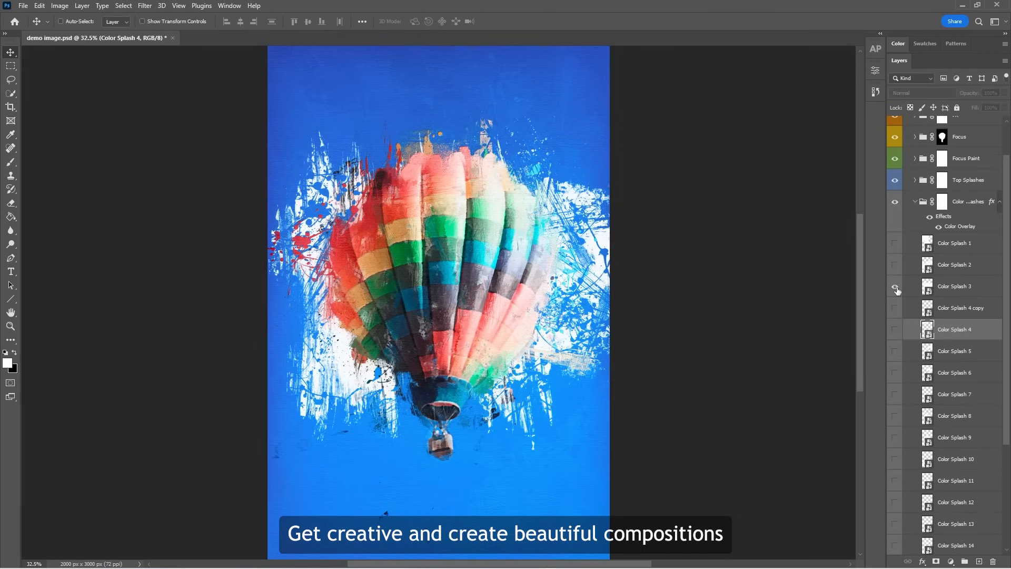
{"action": "left_click_drag", "start_coordinate": [566, 313], "coordinate": [572, 459]}
{"action": "key", "text": "ctrl+t"}
{"action": "left_click_drag", "start_coordinate": [706, 192], "coordinate": [615, 278]}
{"action": "left_click_drag", "start_coordinate": [509, 442], "coordinate": [611, 483]}
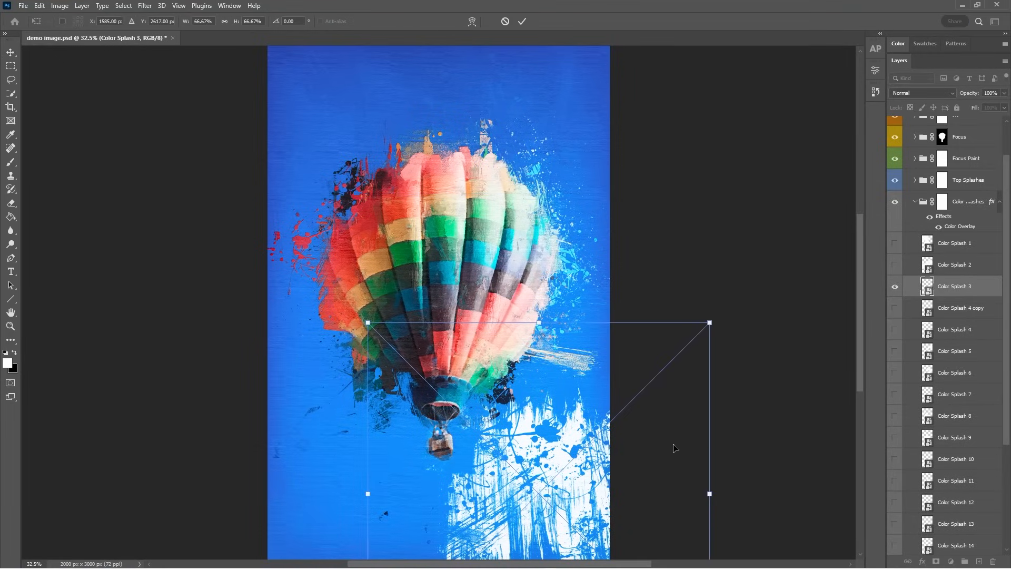
{"action": "key", "text": "Return"}
- Hide Color Splash 3, then try Color Splash 8 moved toward the canvas's lower-right corner and hide it again
{"action": "left_click", "coordinate": [894, 286]}
{"action": "left_click", "coordinate": [894, 416]}
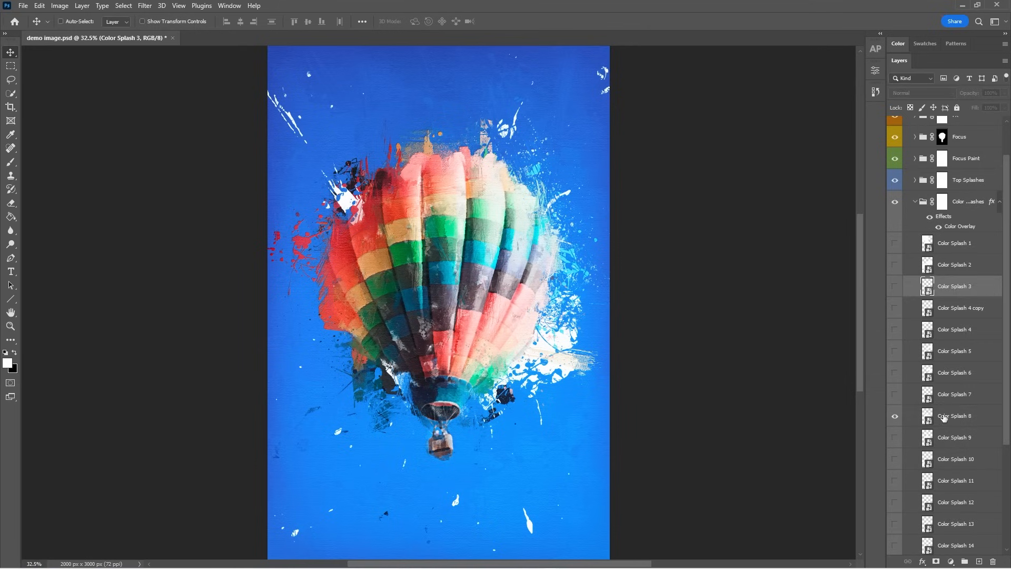
{"action": "left_click", "coordinate": [953, 415]}
{"action": "left_click_drag", "start_coordinate": [427, 266], "coordinate": [578, 500]}
{"action": "left_click", "coordinate": [895, 416]}
- Show Color Splash 4 and its copy again, and collapse the Color Splashes group
{"action": "scroll", "coordinate": [627, 334], "scroll_direction": "up", "scroll_amount": 1}
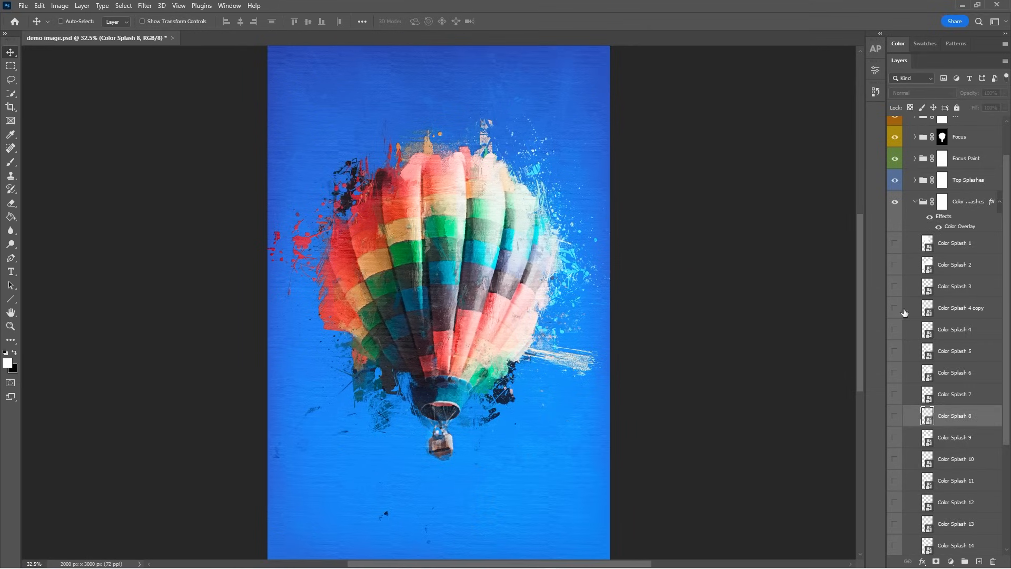
{"action": "left_click", "coordinate": [895, 329]}
{"action": "left_click", "coordinate": [894, 308]}
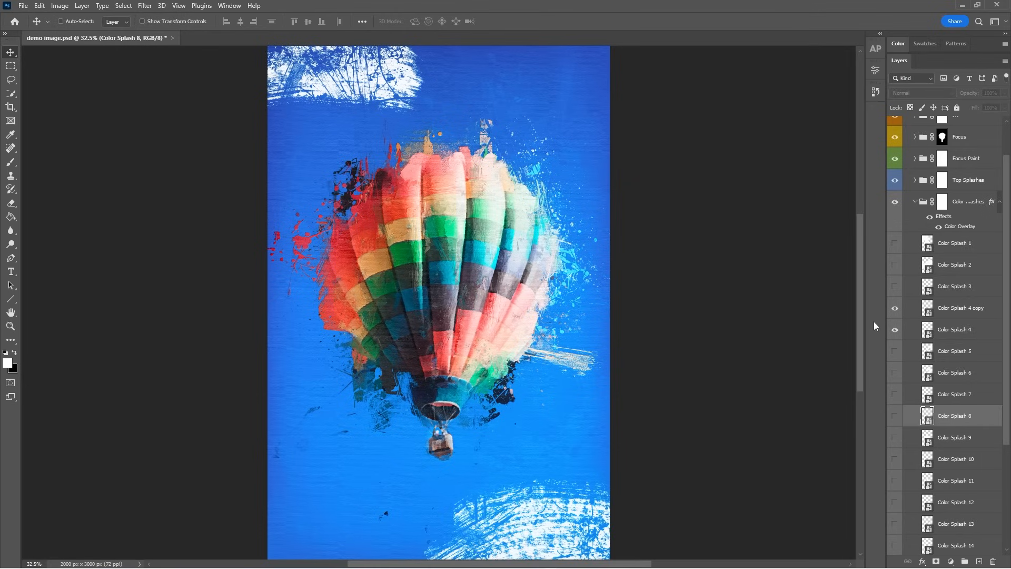
{"action": "scroll", "coordinate": [1008, 236], "scroll_direction": "up", "scroll_amount": 2}
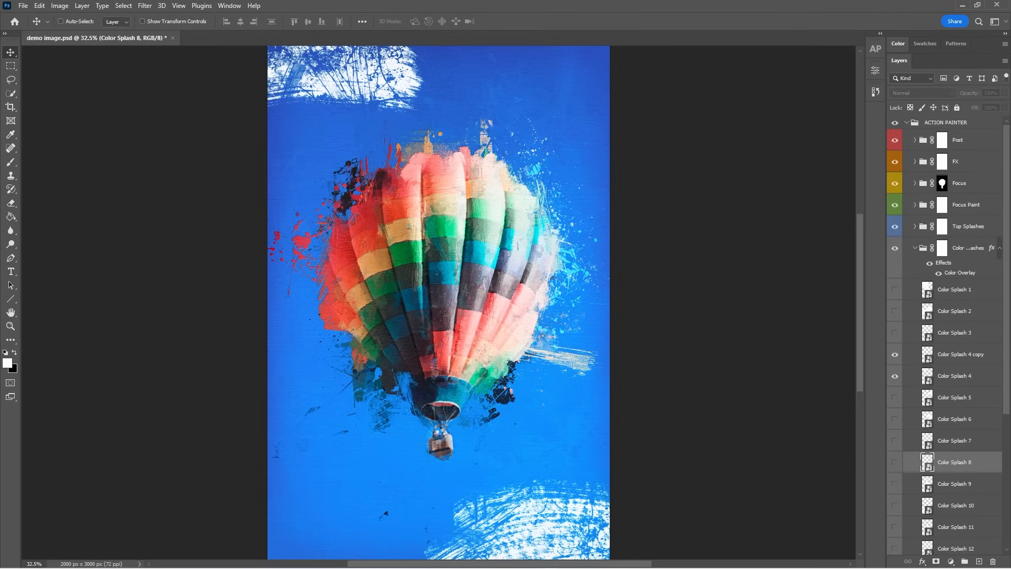
{"action": "left_click", "coordinate": [1000, 253]}
{"action": "left_click", "coordinate": [915, 248]}
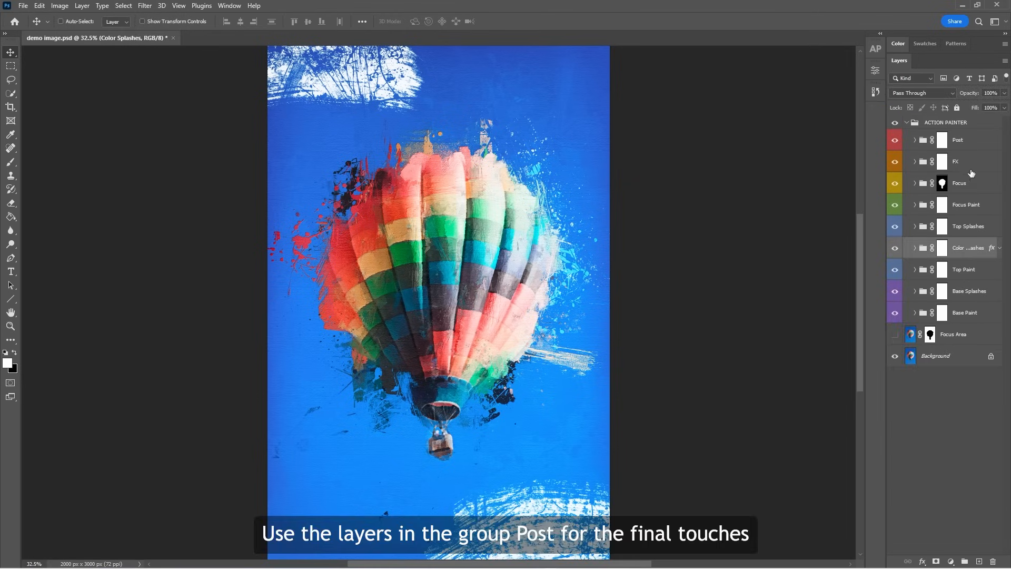
- In the Post group, adjust the Levels layer's input sliders and raise the Hue/Saturation layer's saturation to about +13
{"action": "left_click", "coordinate": [977, 147]}
{"action": "left_click", "coordinate": [915, 141]}
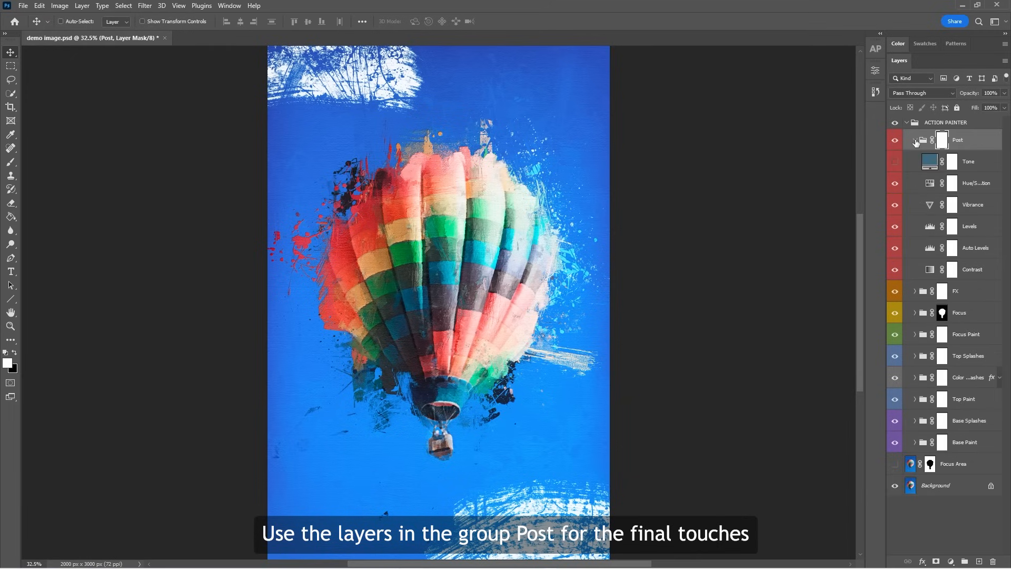
{"action": "left_click", "coordinate": [982, 230]}
{"action": "double_click", "coordinate": [930, 228]}
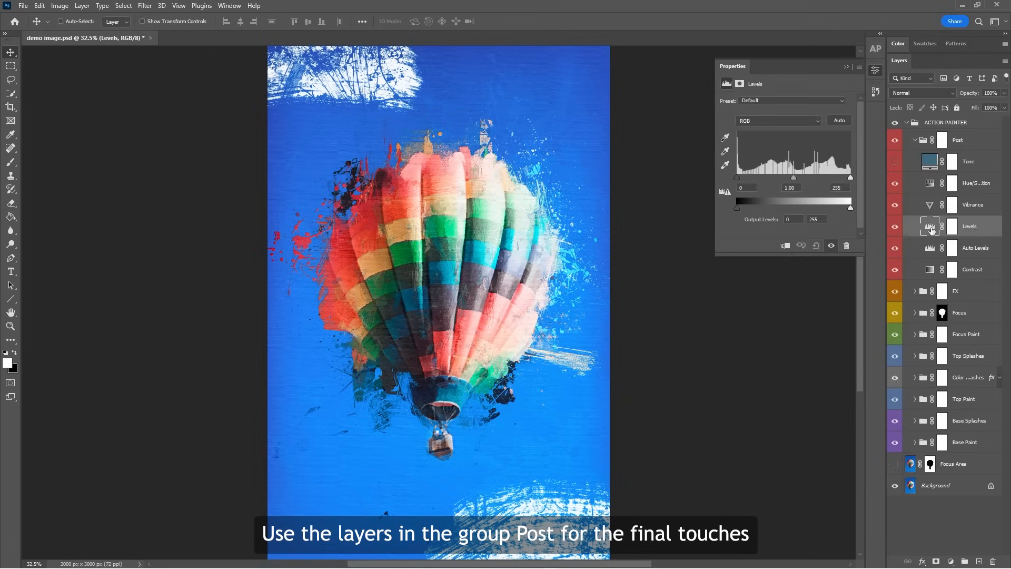
{"action": "left_click_drag", "start_coordinate": [792, 177], "coordinate": [849, 177]}
{"action": "left_click", "coordinate": [917, 188]}
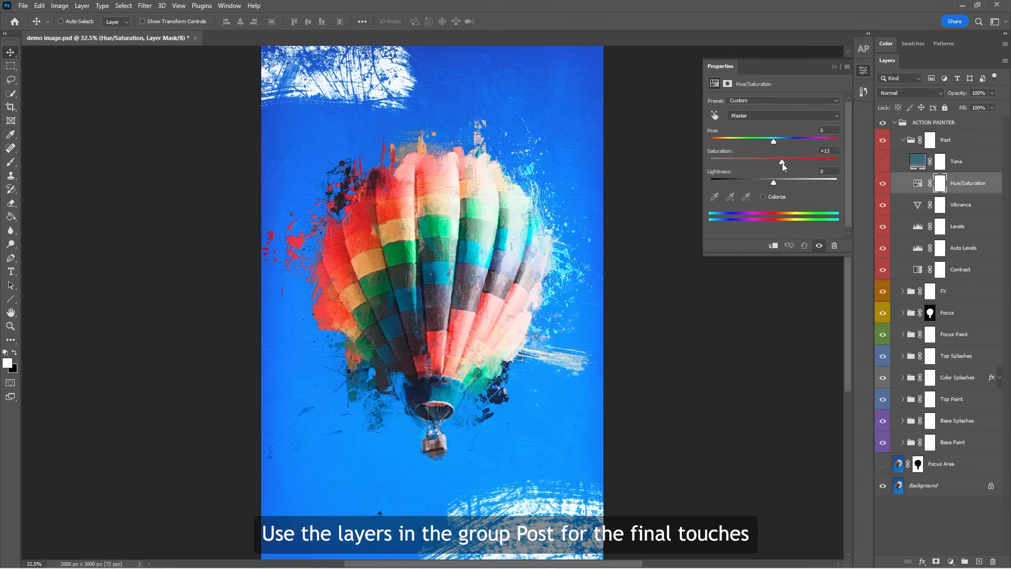
- Show the Tone layer in the Post group, toggling it to compare its effect on the image
{"action": "left_click", "coordinate": [922, 169]}
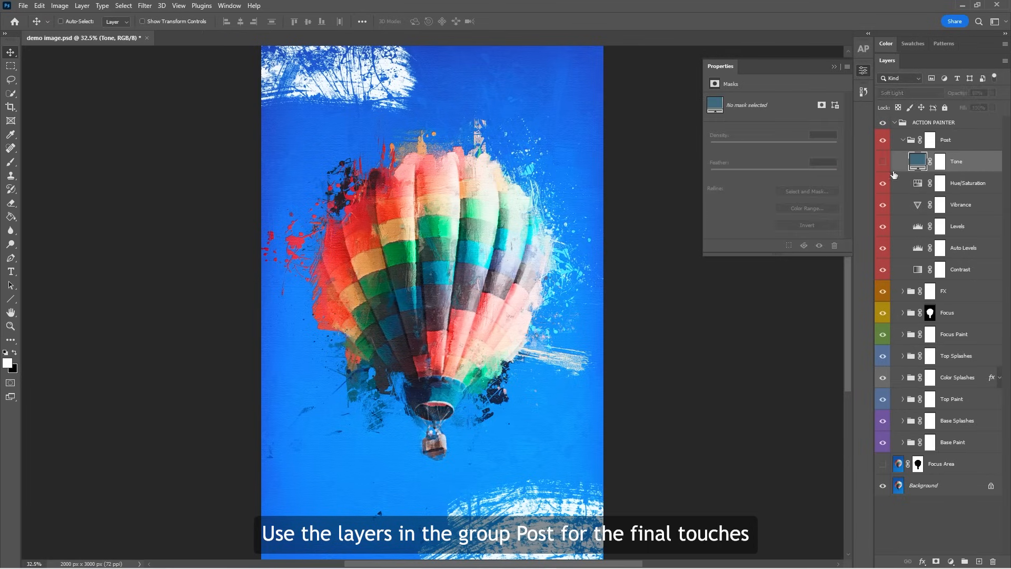
{"action": "left_click", "coordinate": [882, 161]}
{"action": "left_click", "coordinate": [882, 162]}
{"action": "left_click", "coordinate": [883, 161]}
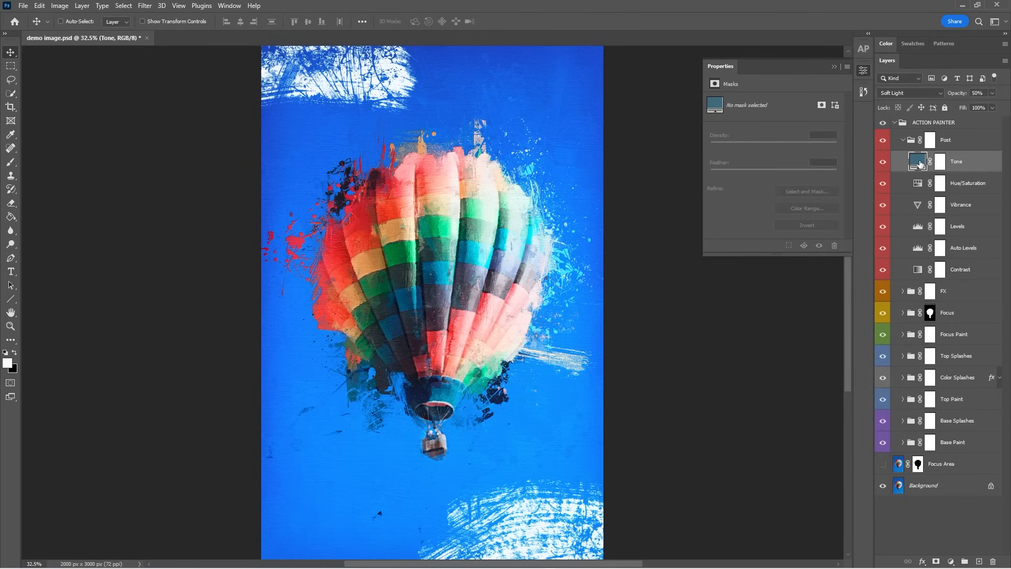
- Change the Tone layer's fill color to olive #8b8456 and close its properties
{"action": "double_click", "coordinate": [920, 164]}
{"action": "left_click_drag", "start_coordinate": [732, 203], "coordinate": [796, 195]}
{"action": "left_click", "coordinate": [868, 206]}
{"action": "left_click", "coordinate": [849, 242]}
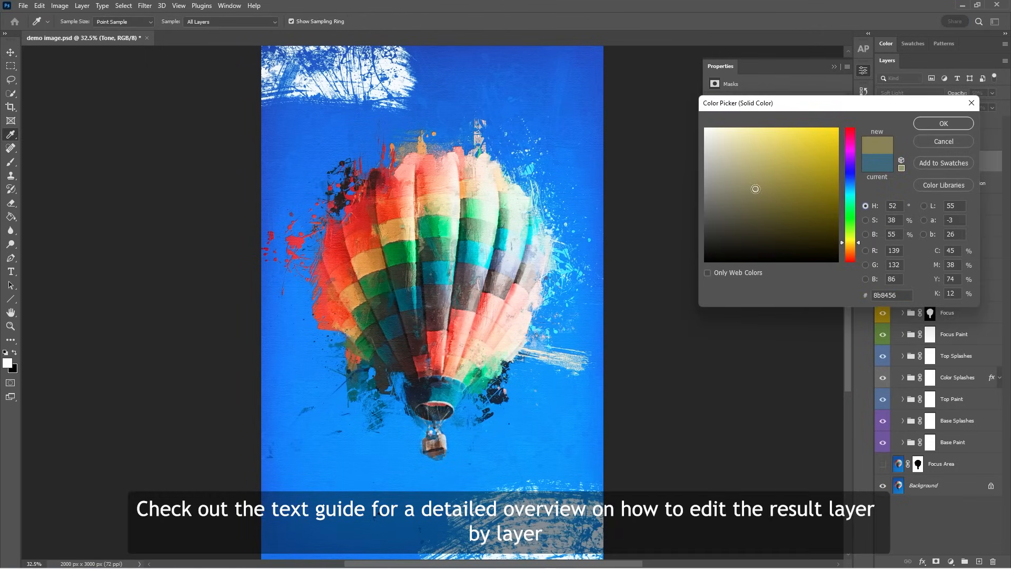
{"action": "left_click", "coordinate": [943, 123]}
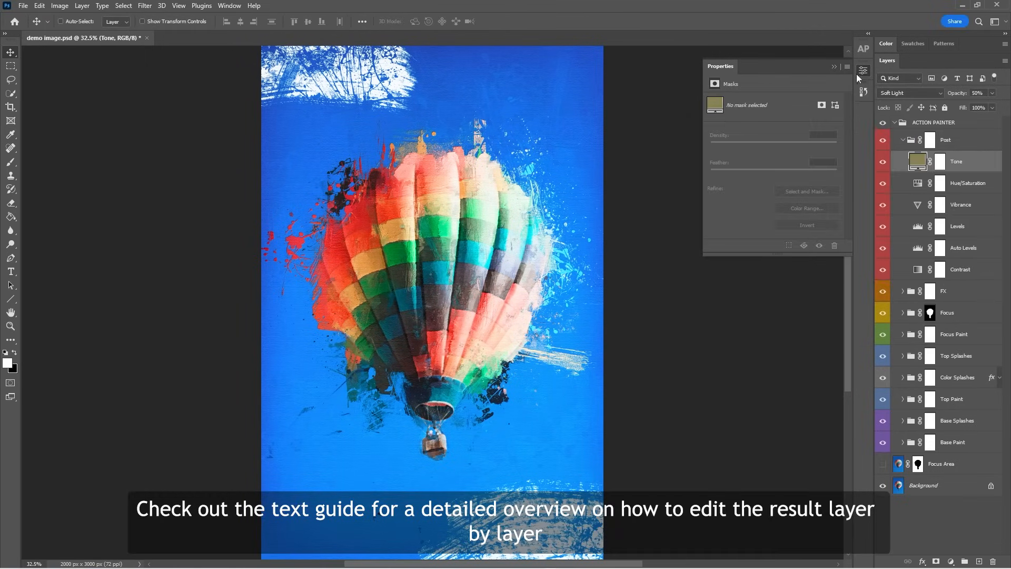
{"action": "left_click", "coordinate": [833, 67]}
- Compare the image with the recolored Tone layer switched off and on
{"action": "left_click", "coordinate": [882, 162]}
{"action": "left_click", "coordinate": [882, 162]}
{"action": "left_click", "coordinate": [882, 162]}
{"action": "left_click", "coordinate": [882, 162]}
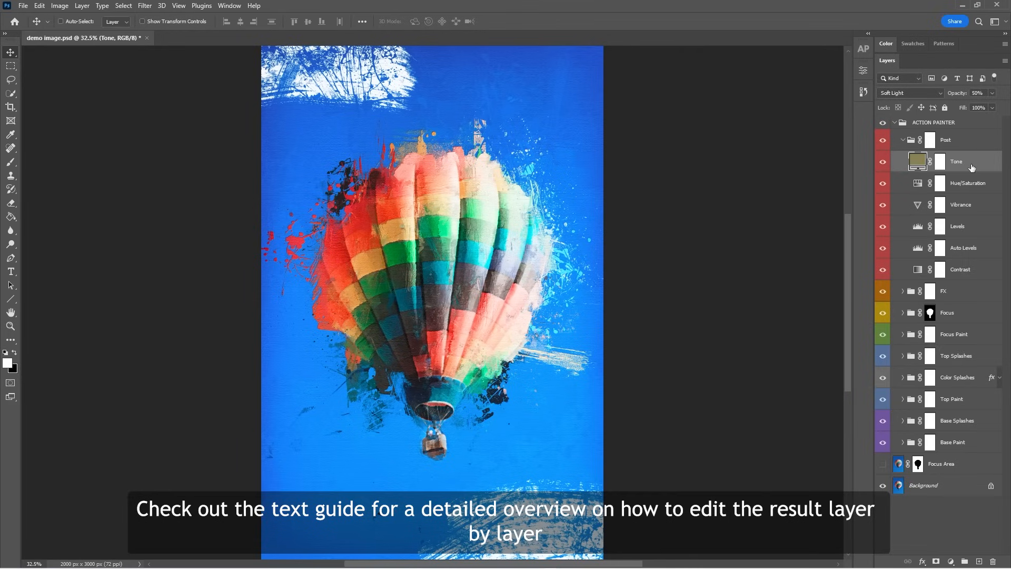
- Set the Contrast layer's opacity to 25%, and hide the Tone layer
{"action": "left_click", "coordinate": [966, 272]}
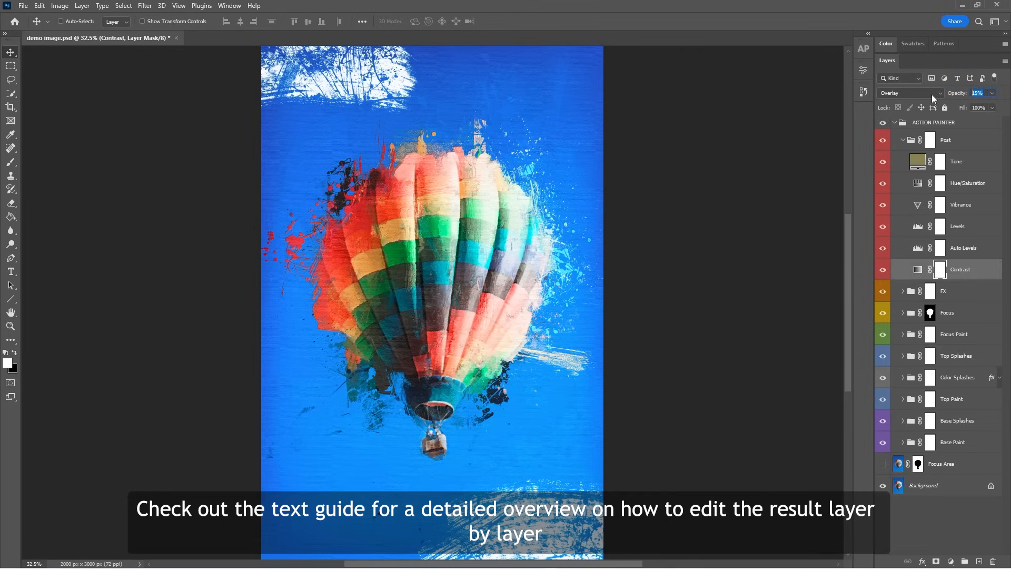
{"action": "type", "text": "25"}
{"action": "key", "text": "Return"}
{"action": "left_click", "coordinate": [883, 161]}
{"action": "left_click", "coordinate": [883, 270]}
{"action": "left_click", "coordinate": [883, 270]}
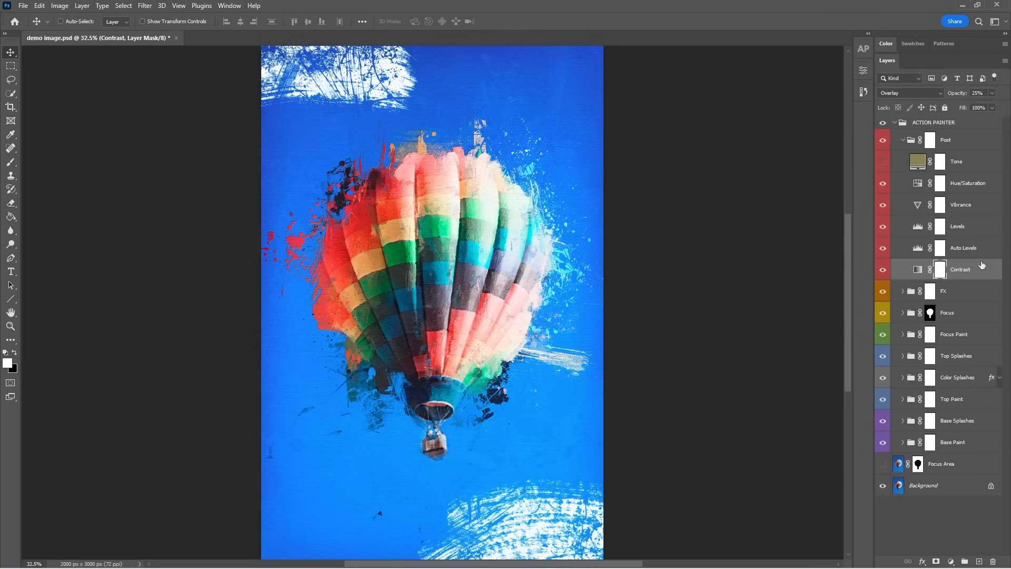
- Select the Hue/Saturation layer and collapse the Post group
{"action": "left_click", "coordinate": [974, 185]}
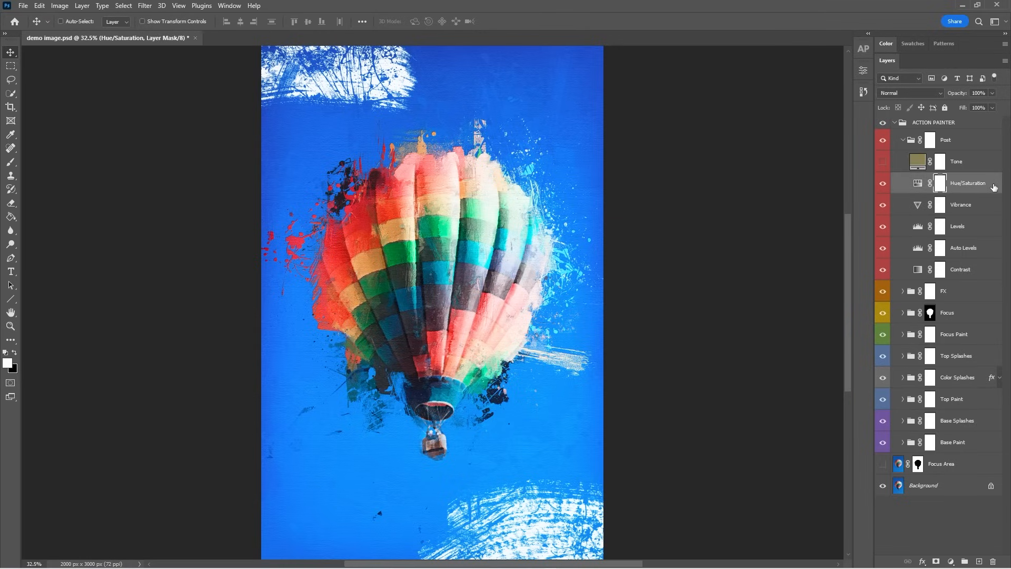
{"action": "left_click", "coordinate": [902, 141]}
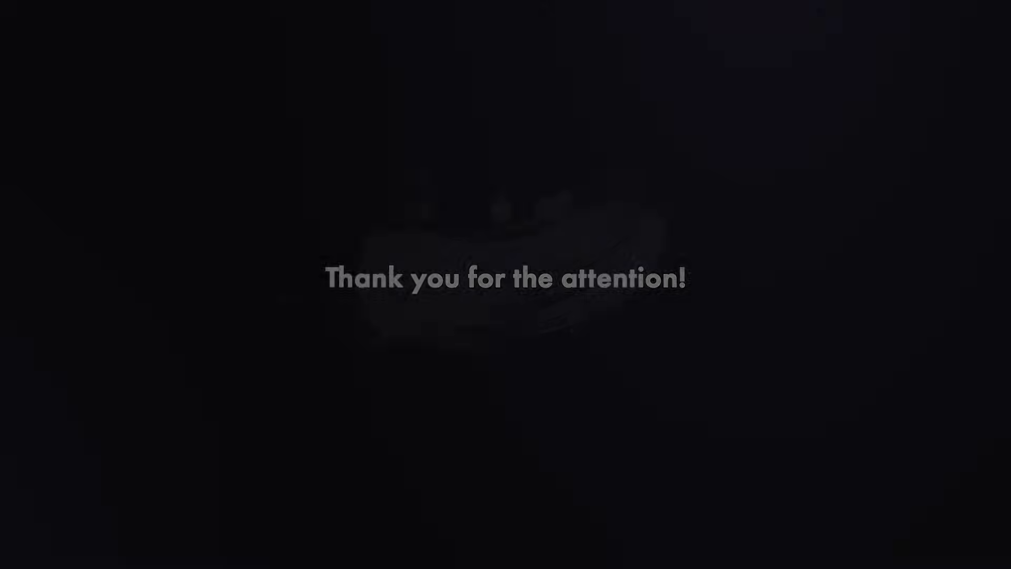